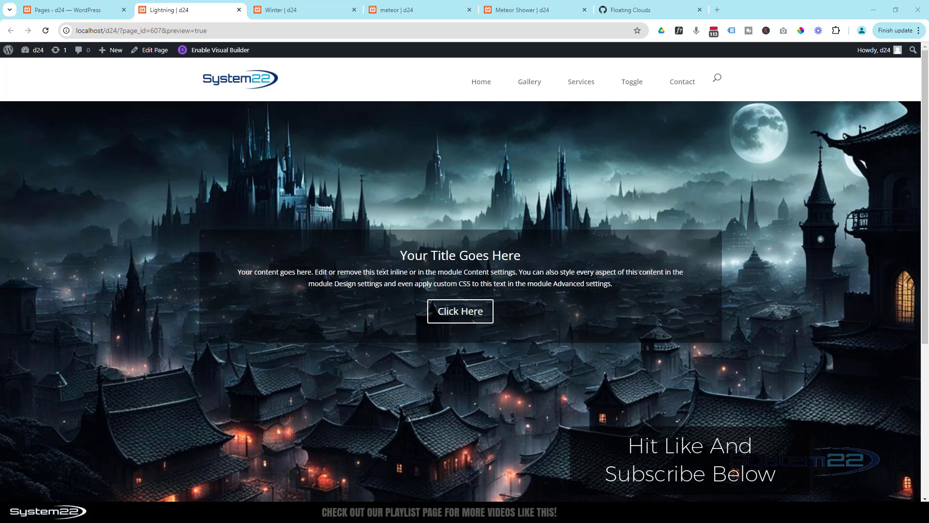
Look through the Winter, meteor and Meteor Shower example pages with their animated section backgrounds.
left_click(290, 9)
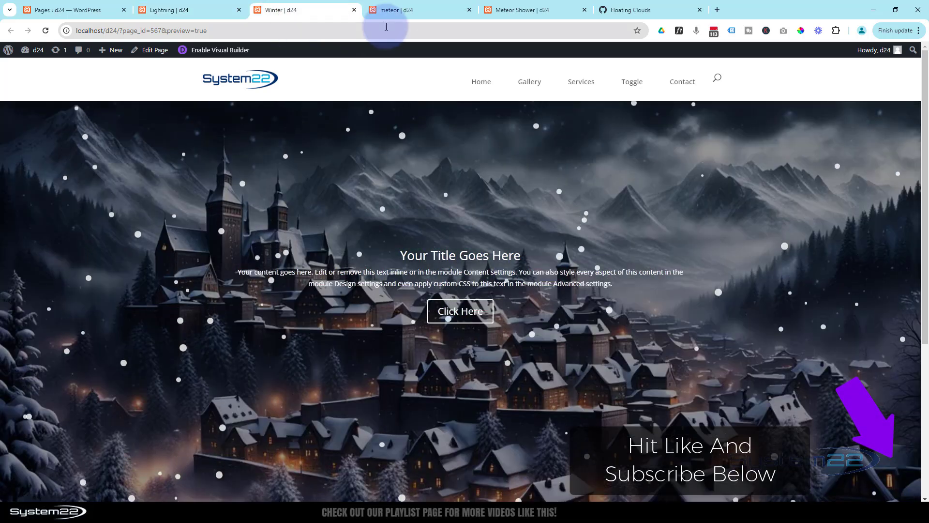
left_click(410, 9)
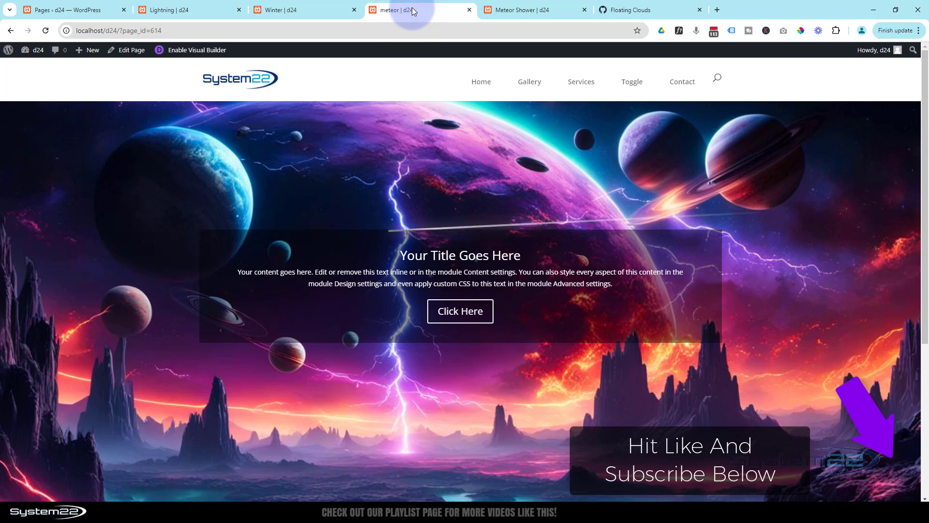
left_click(519, 11)
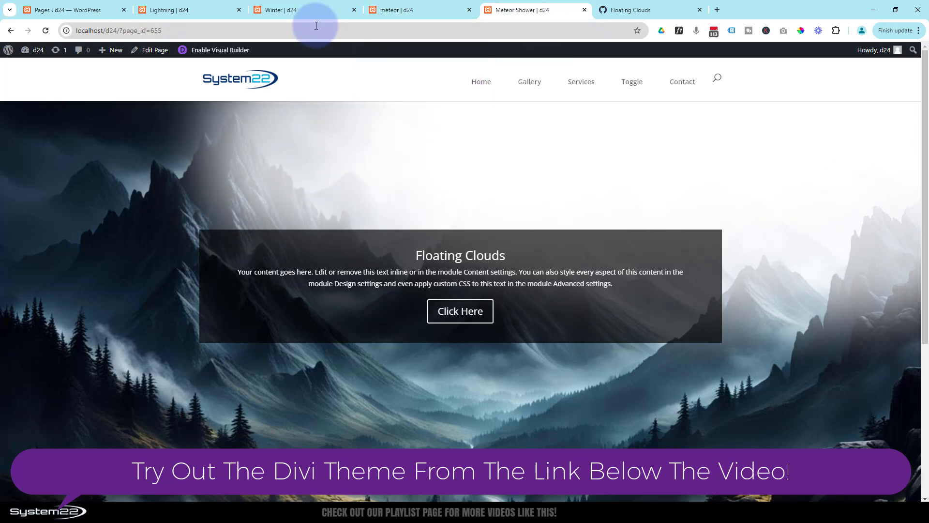
Create a new page titled Clouds and start building it from scratch with the Divi Builder.
mouse_move(108, 50)
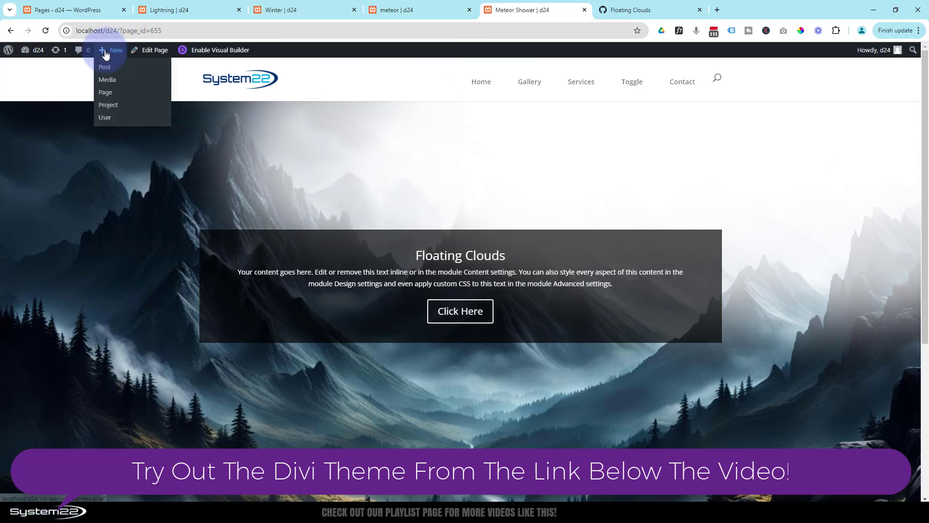
middle_click(103, 99)
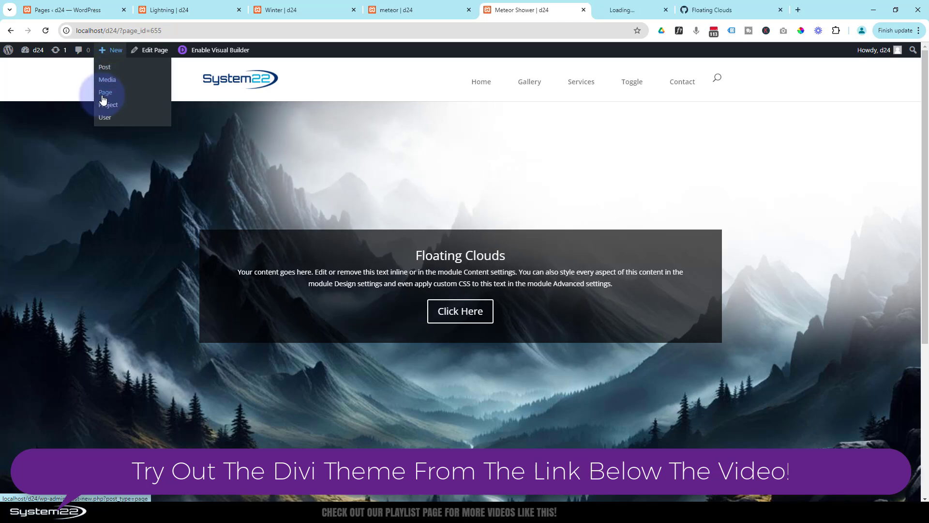
left_click(634, 8)
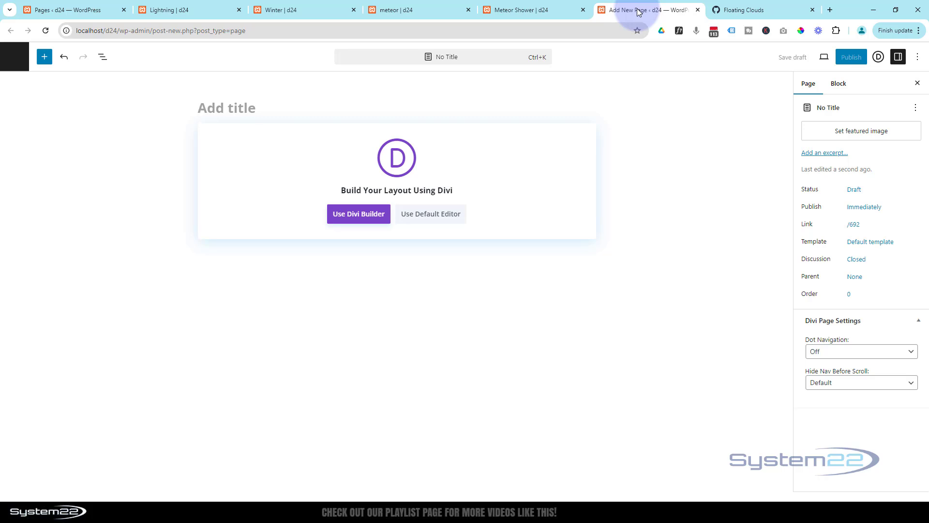
type("Clouds")
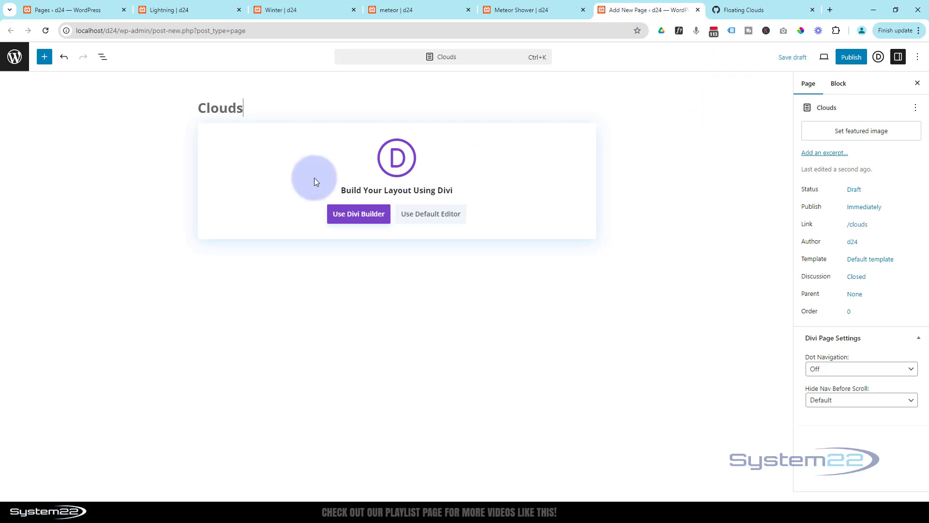
left_click(354, 219)
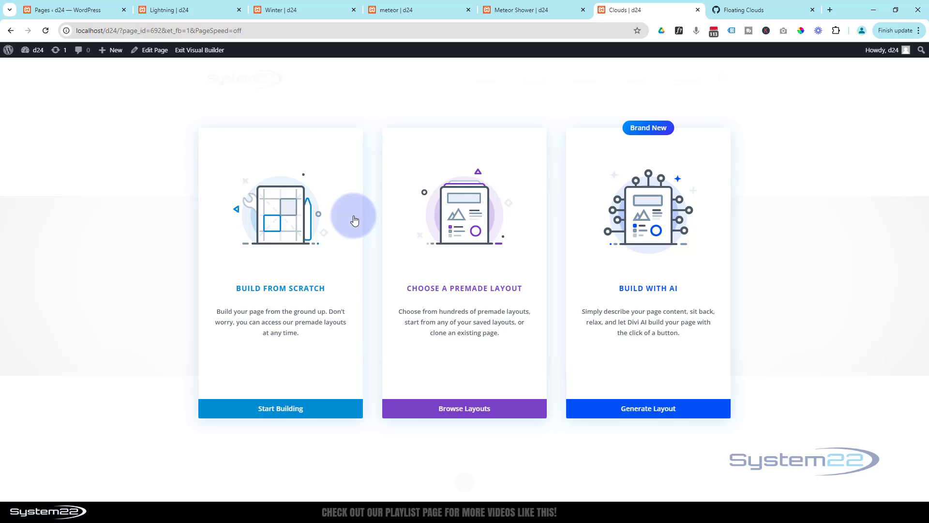
left_click(260, 408)
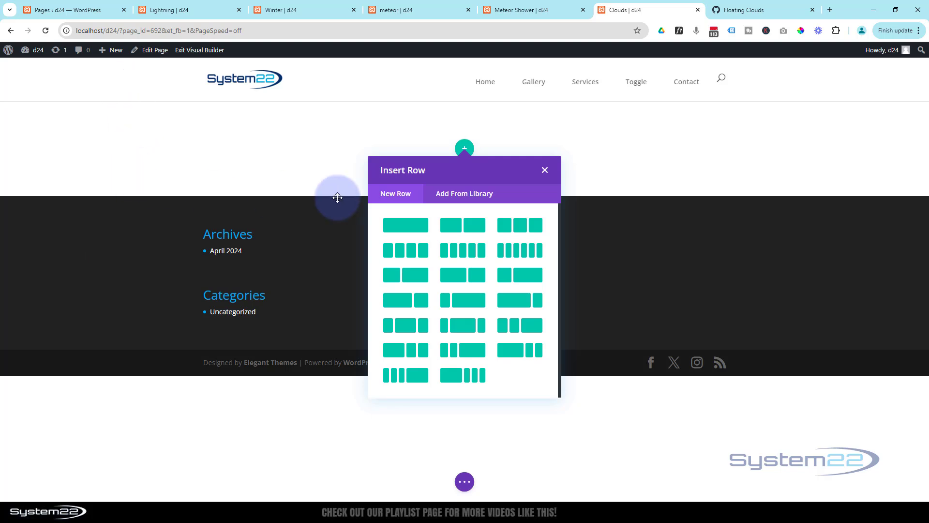
Insert a single-column row and add a Call To Action module to it.
left_click(408, 232)
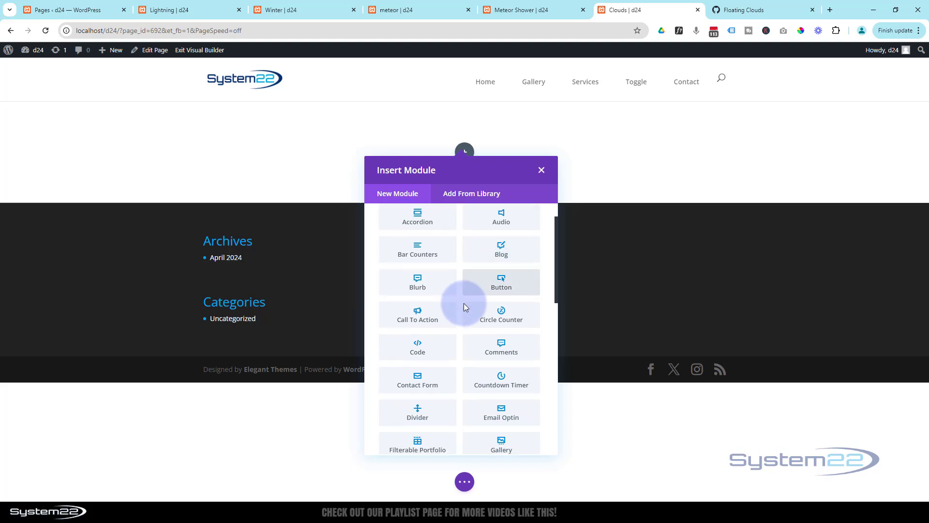
scroll(463, 303, "down", 1)
left_click(432, 311)
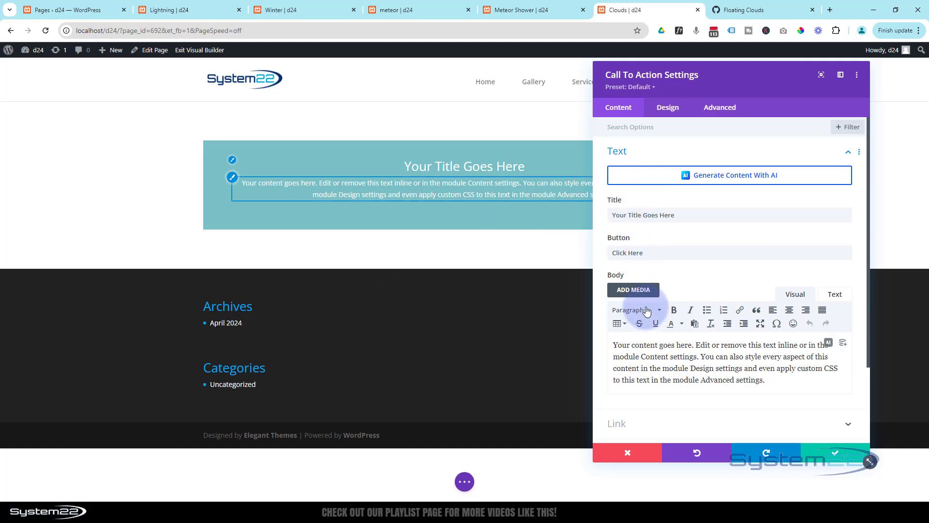
Set the Call To Action button's link URL to #, keeping the link target In The Same Window.
scroll(655, 293, "down", 2)
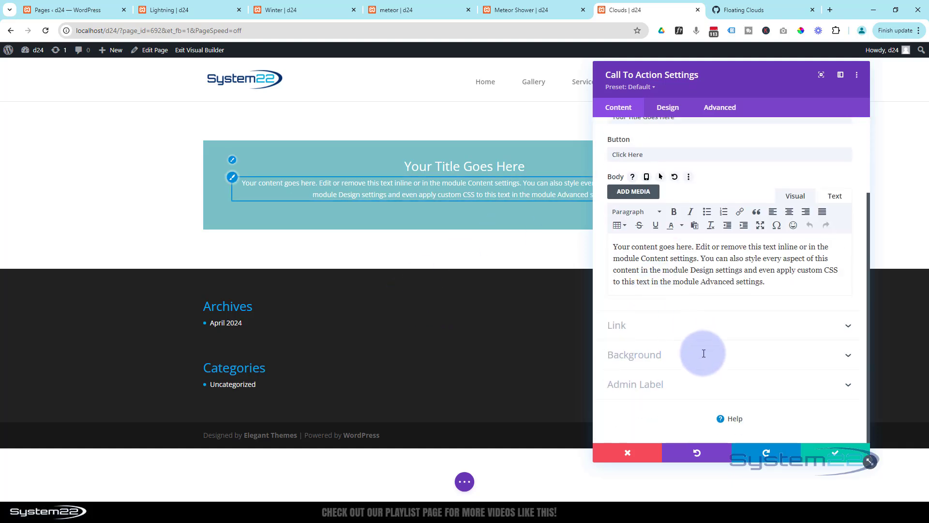
left_click(668, 333)
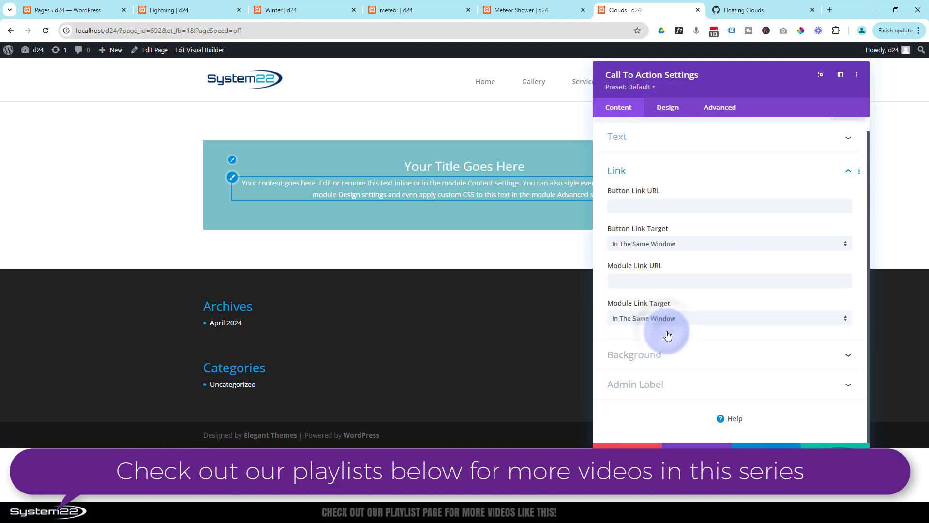
left_click(640, 205)
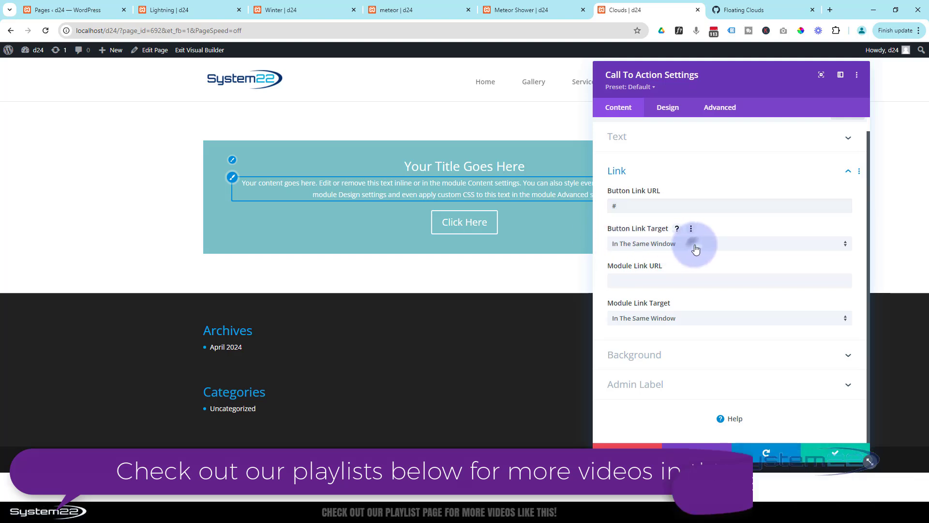
left_click(677, 245)
left_click(602, 248)
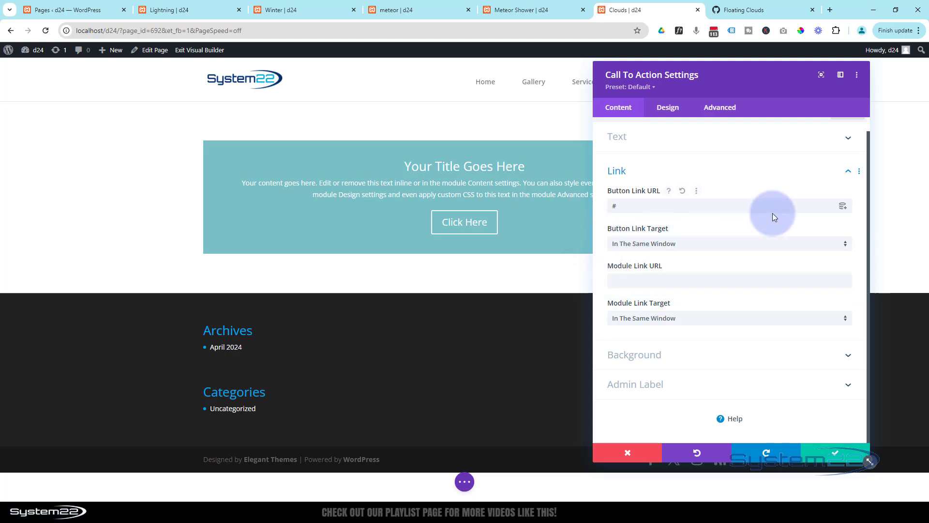
Give the Call To Action module a semi-transparent black background, rgba(0,0,0,0.56), and save the module settings.
left_click(648, 355)
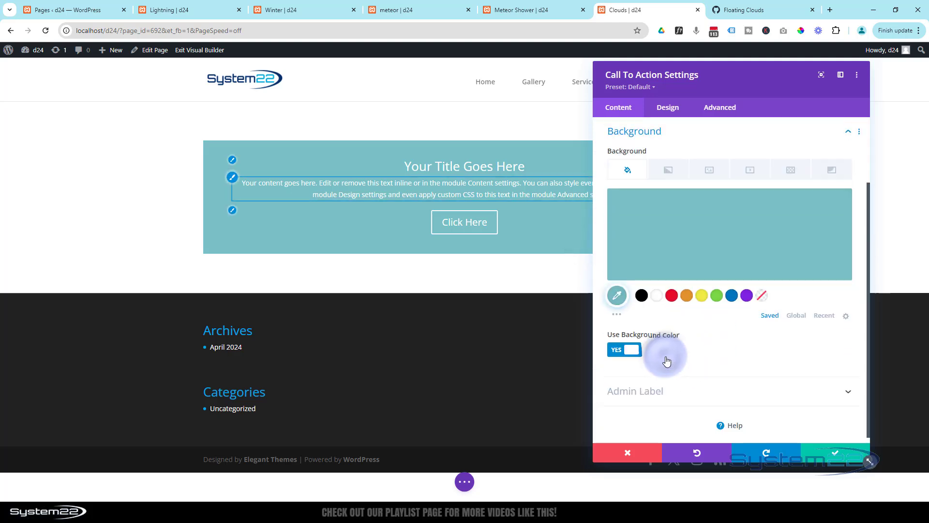
left_click(642, 296)
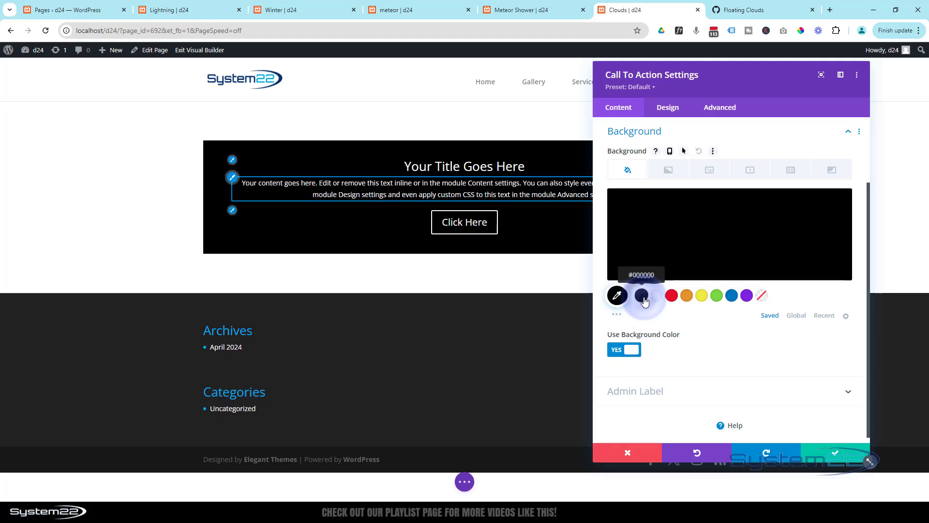
left_click(715, 244)
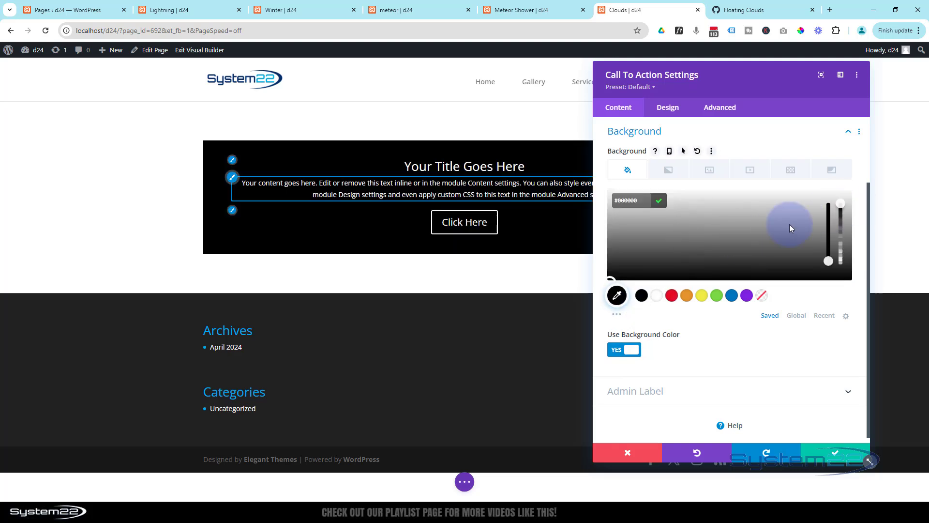
left_click(841, 225)
left_click_drag(842, 234, 841, 239)
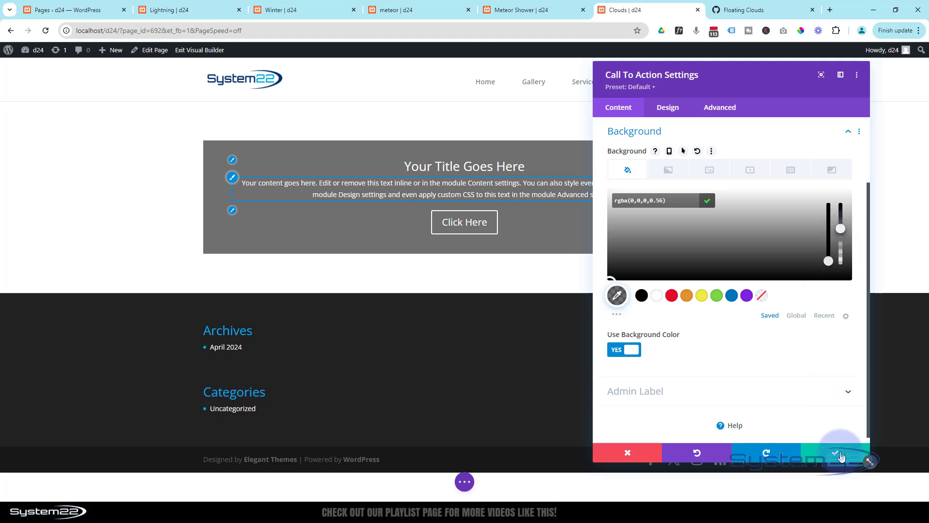
left_click(841, 456)
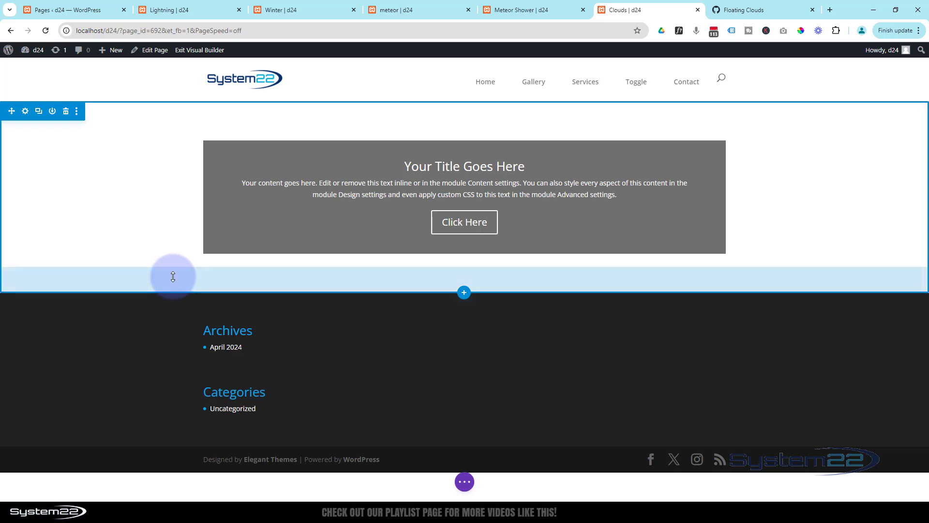
Set the section's background image to the dark mountain landscape from the media library.
left_click(24, 111)
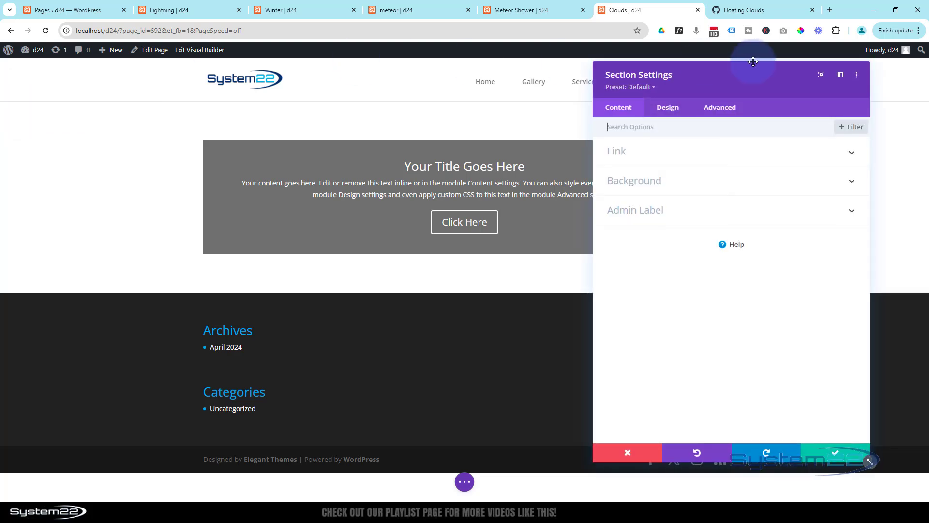
left_click(687, 187)
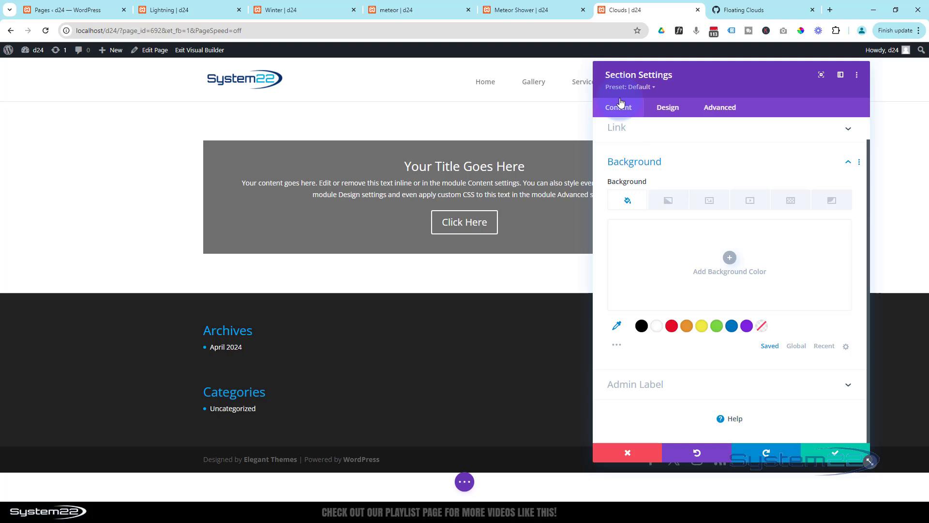
left_click(712, 200)
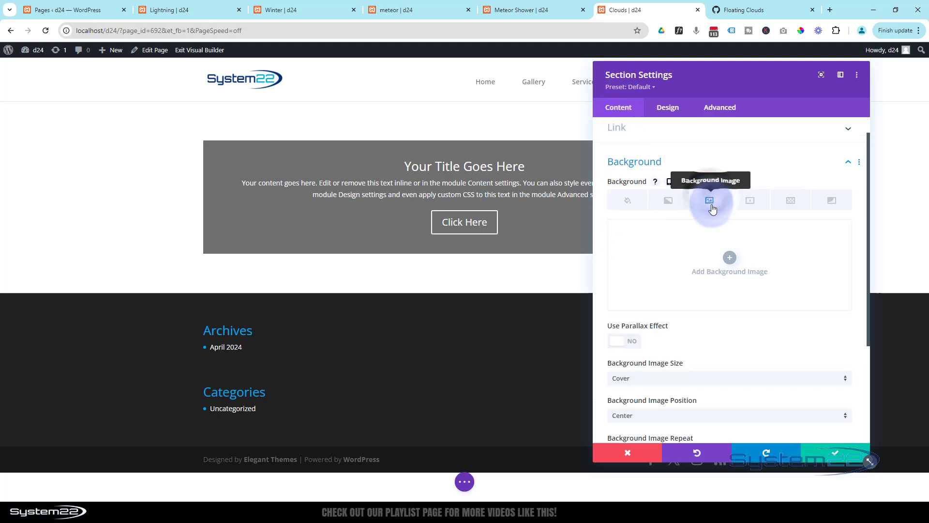
left_click(730, 258)
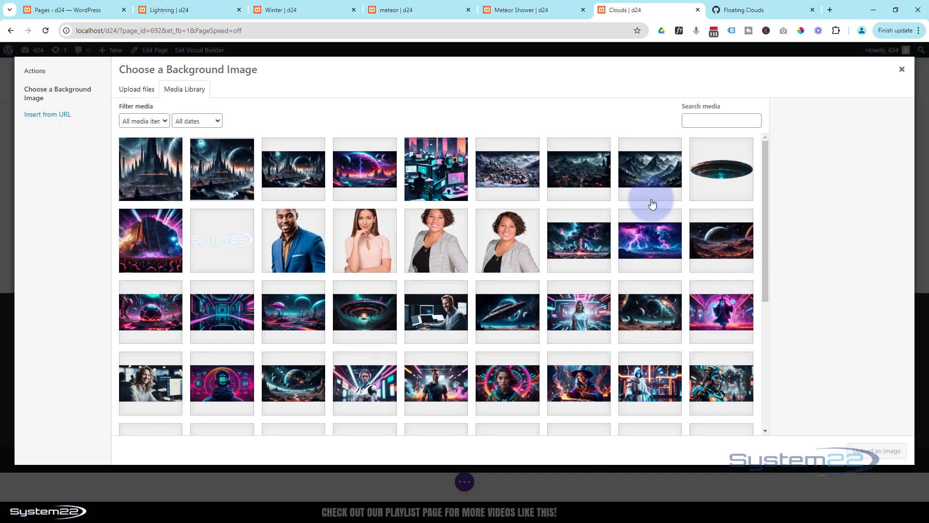
left_click(656, 180)
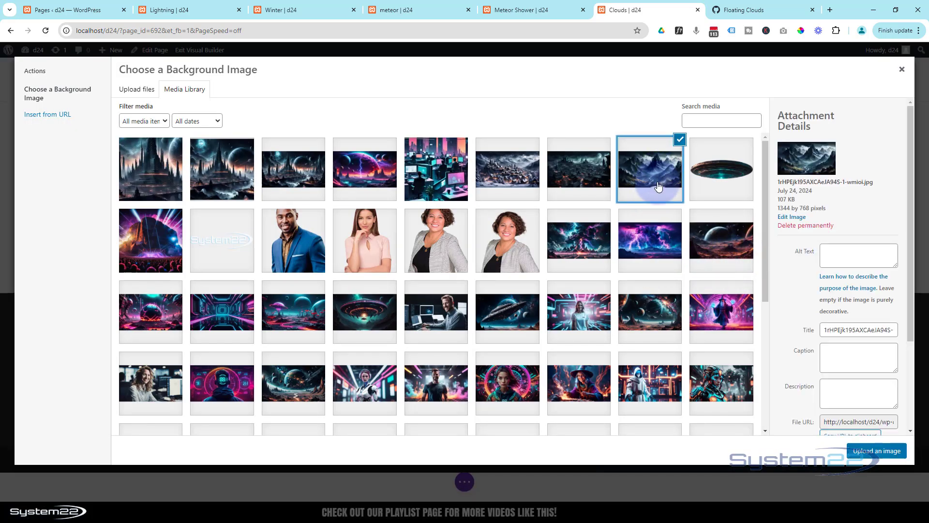
left_click(878, 453)
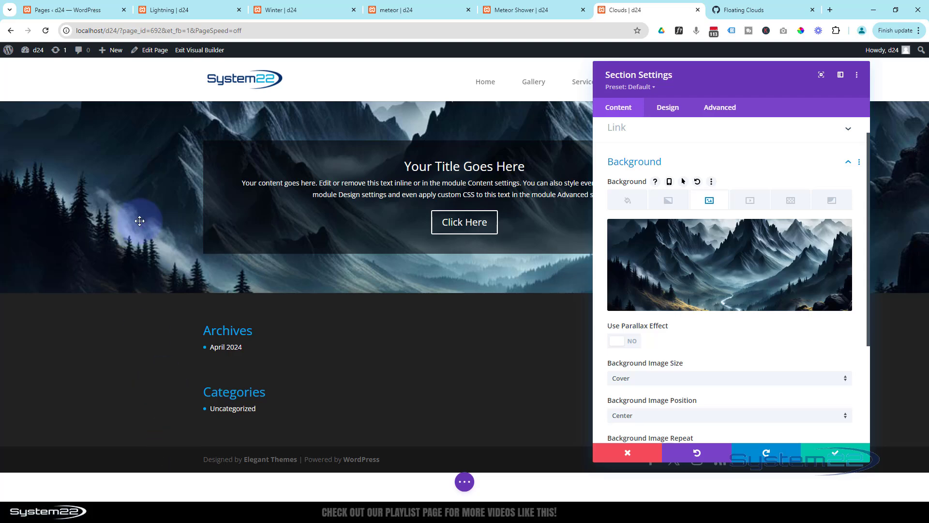
Set the section's minimum height to 100vh in its sizing options.
left_click(676, 109)
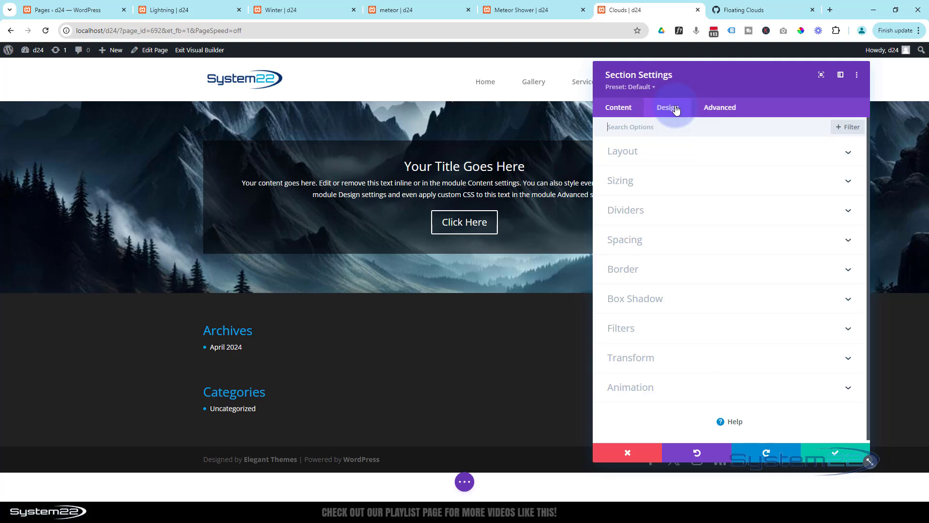
left_click(667, 186)
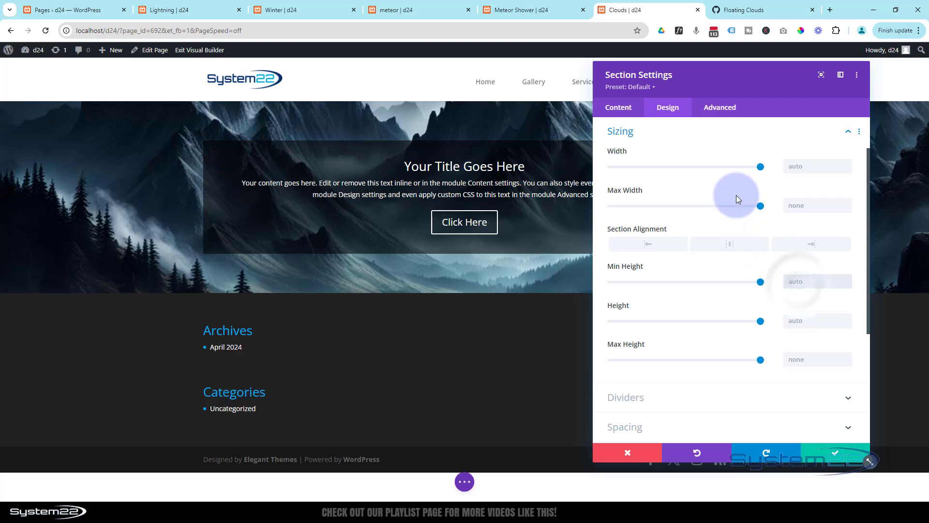
type("100vh")
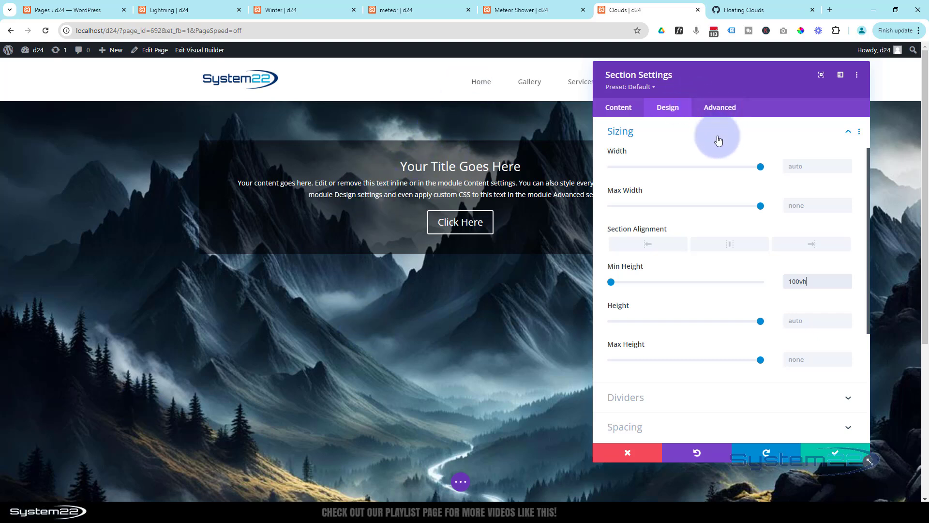
left_click(629, 131)
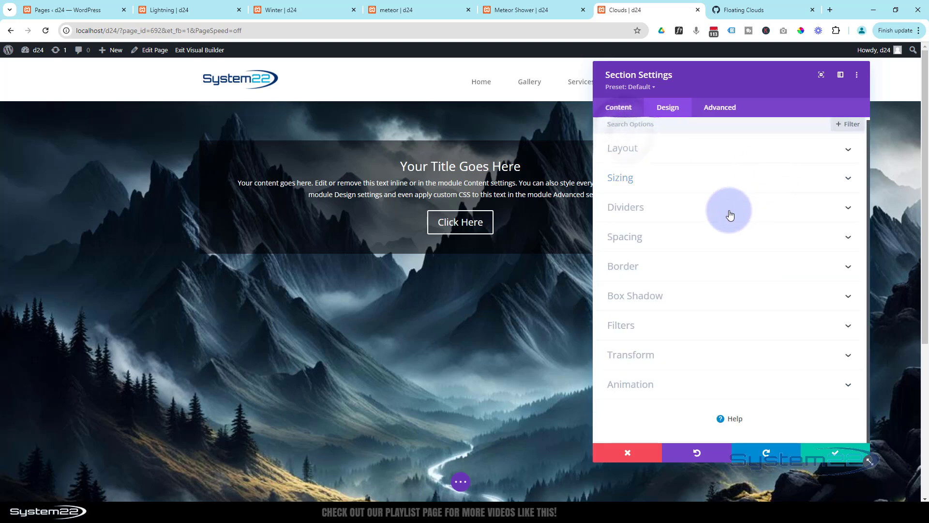
Set the section's top padding to 25vh and save the section settings.
left_click(668, 242)
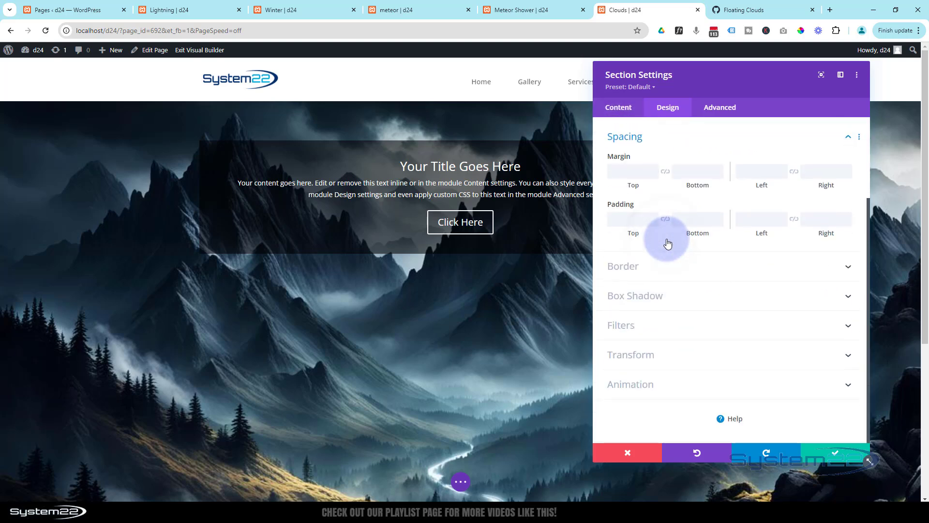
left_click(624, 219)
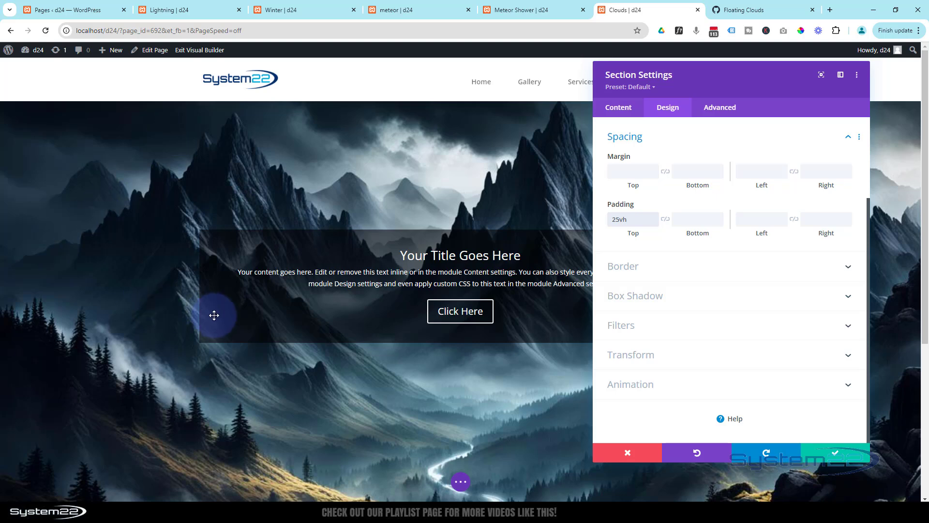
left_click(812, 450)
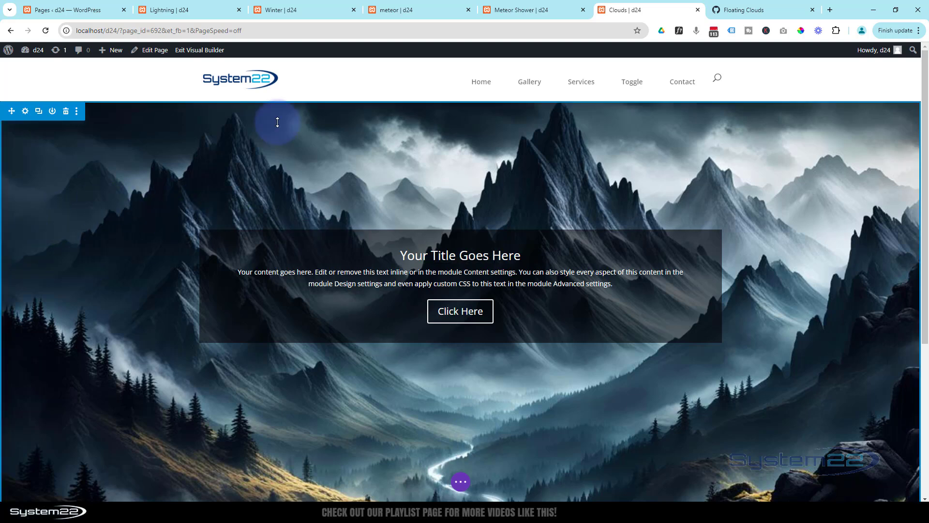
Switch to the Floating Clouds gist and copy its entire code, from the opening style tag through the closing script tag.
left_click(746, 11)
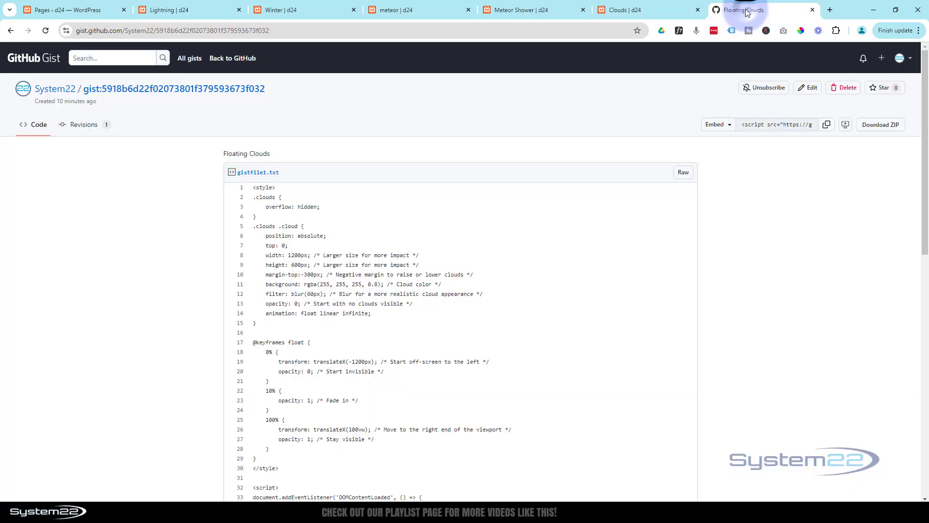
left_click(308, 30)
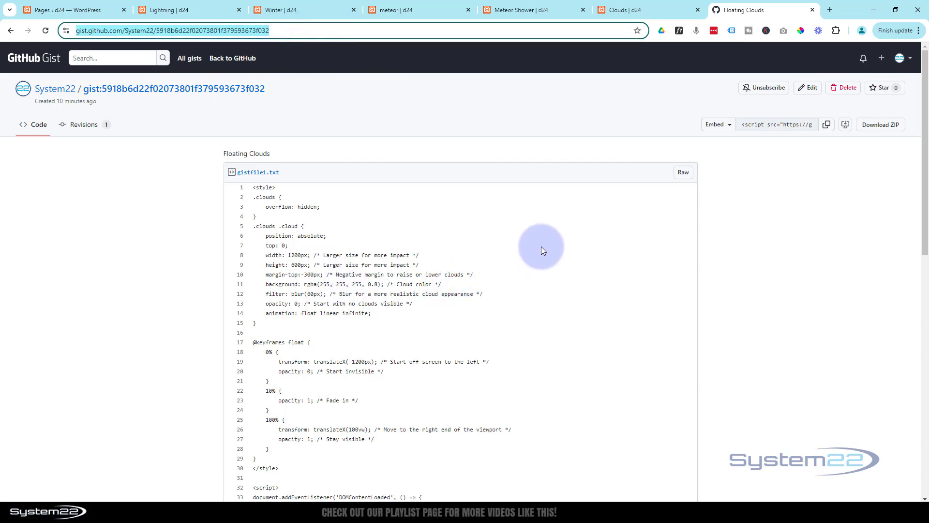
scroll(541, 246, "down", 2)
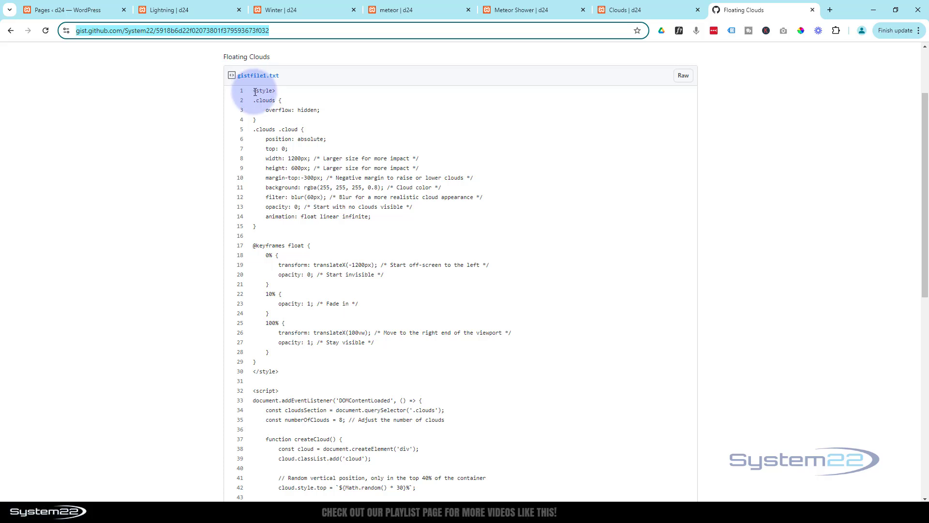
left_click_drag(253, 93, 279, 372)
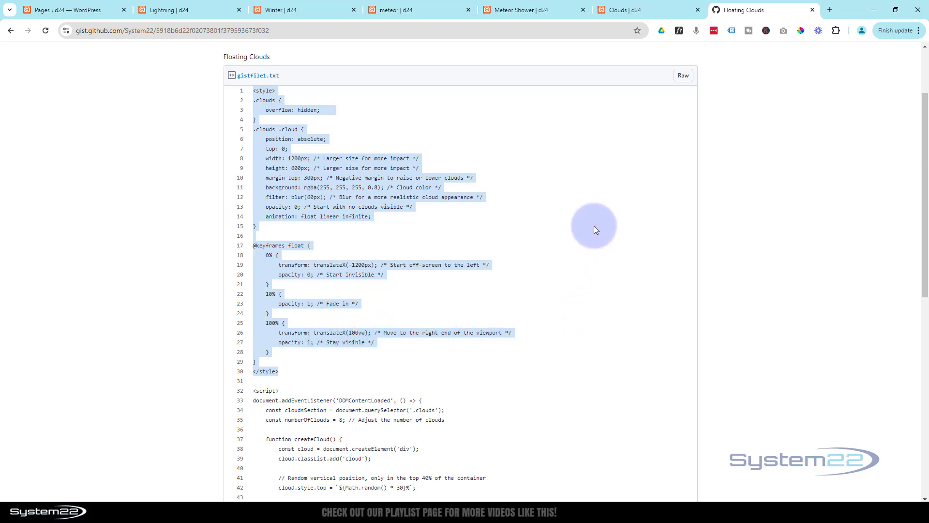
scroll(591, 225, "down", 5)
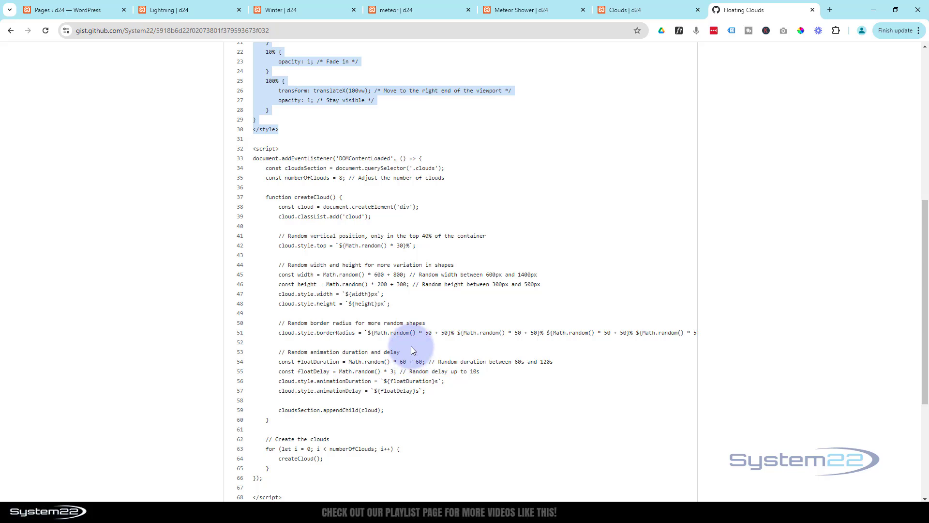
scroll(411, 346, "down", 2)
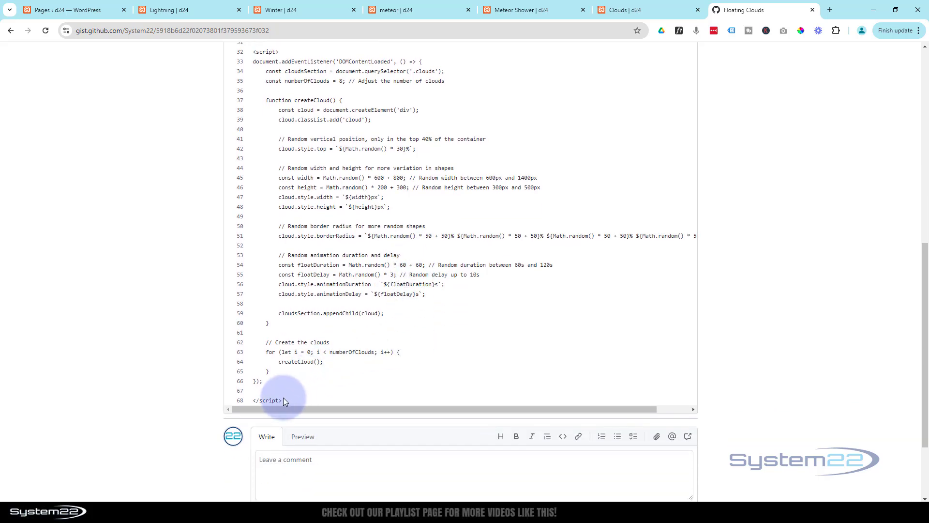
left_click_drag(283, 401, 251, 189)
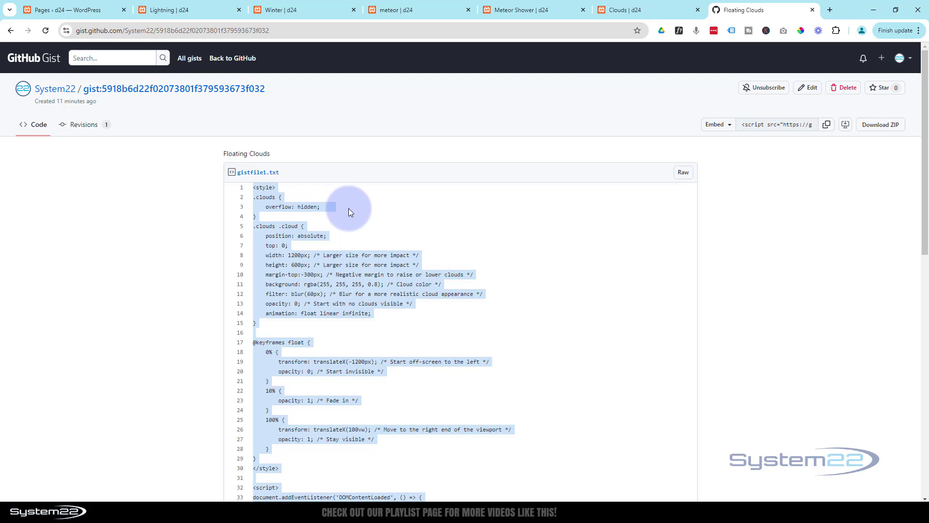
left_click_drag(348, 211, 332, 190)
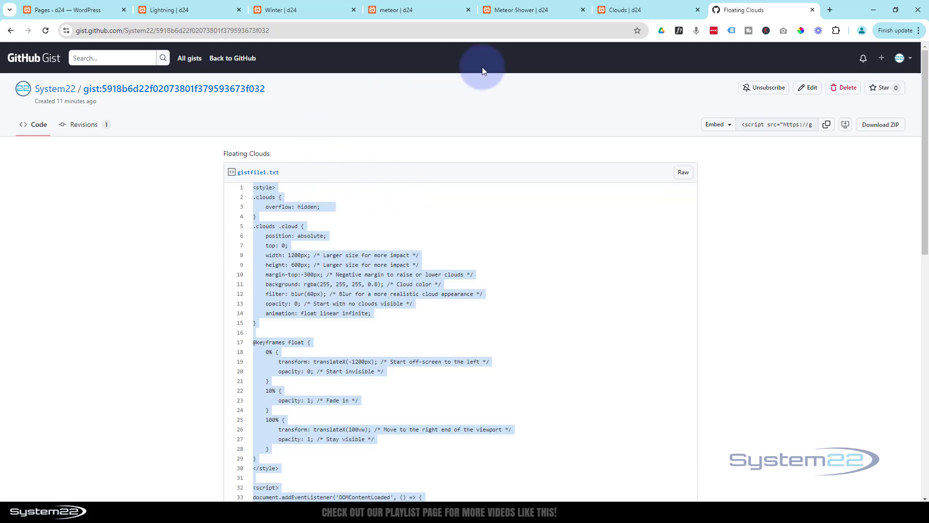
Back on the Clouds page, add a Code module below the Call To Action and paste the copied cloud code into it.
left_click(631, 10)
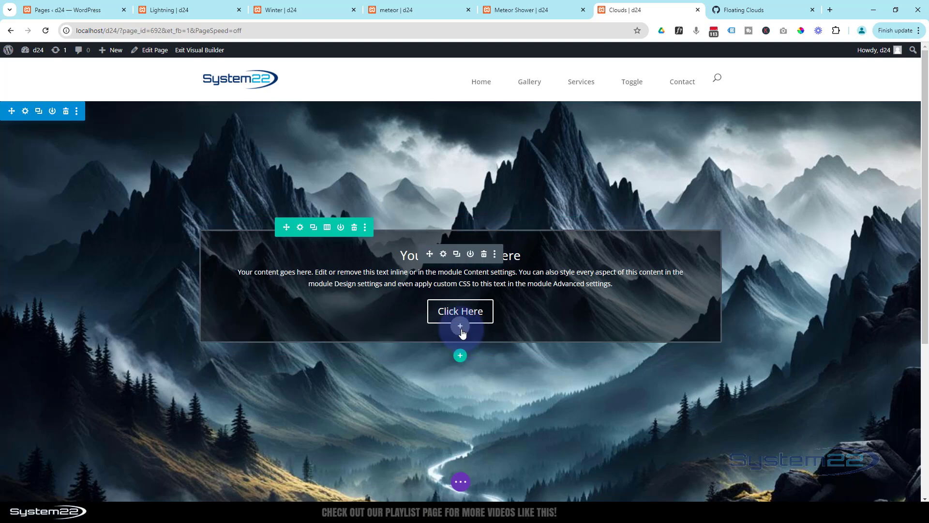
left_click(461, 327)
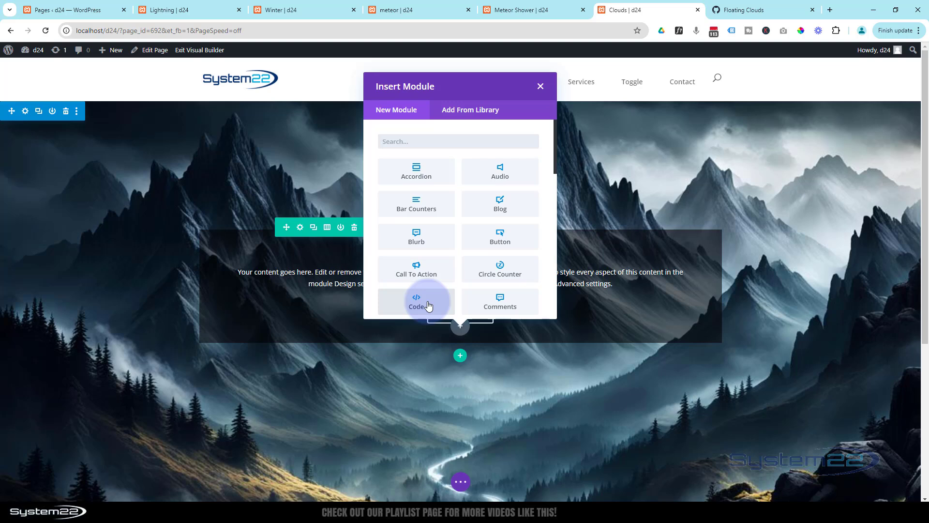
left_click(428, 305)
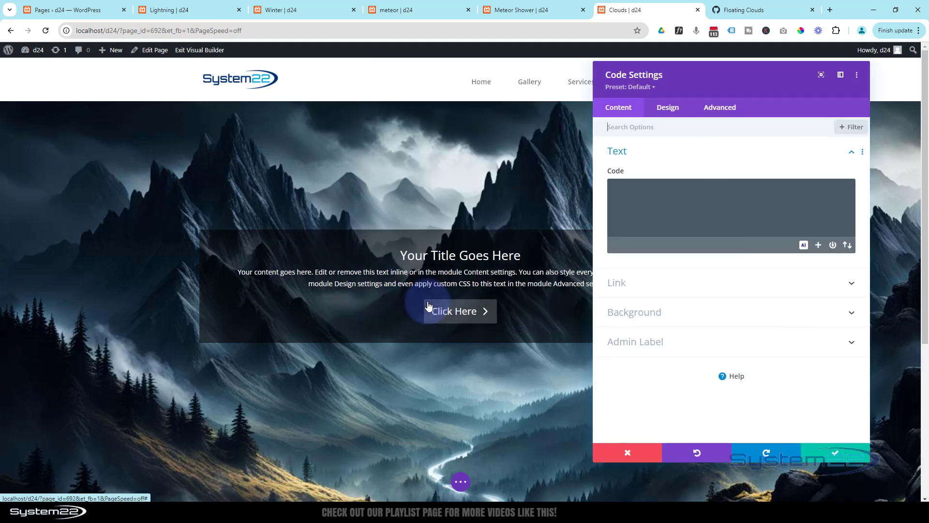
left_click(628, 191)
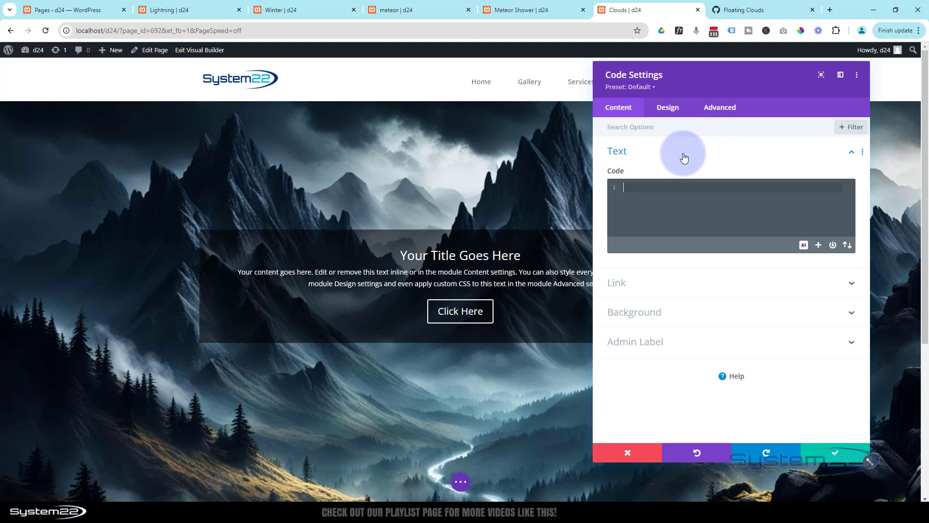
key("ctrl+v")
scroll(738, 292, "up", 7)
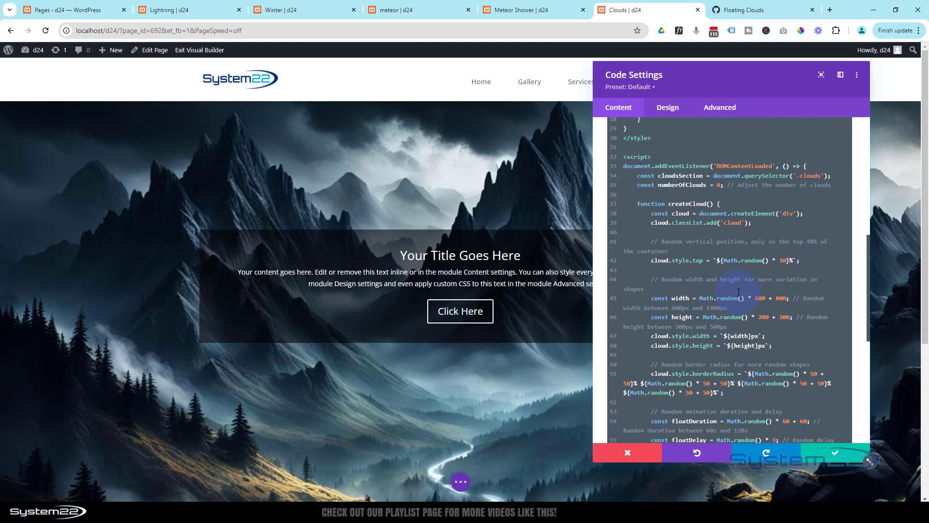
scroll(738, 292, "up", 1)
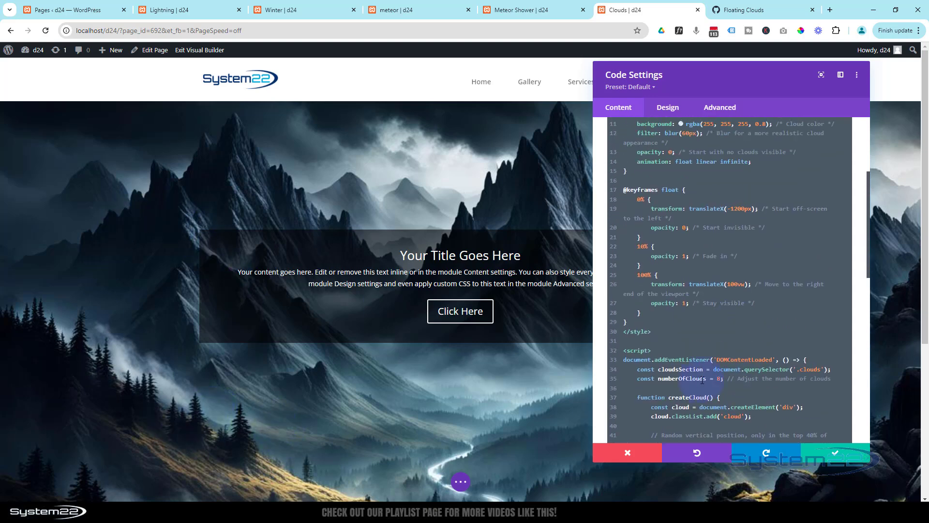
scroll(654, 369, "up", 4)
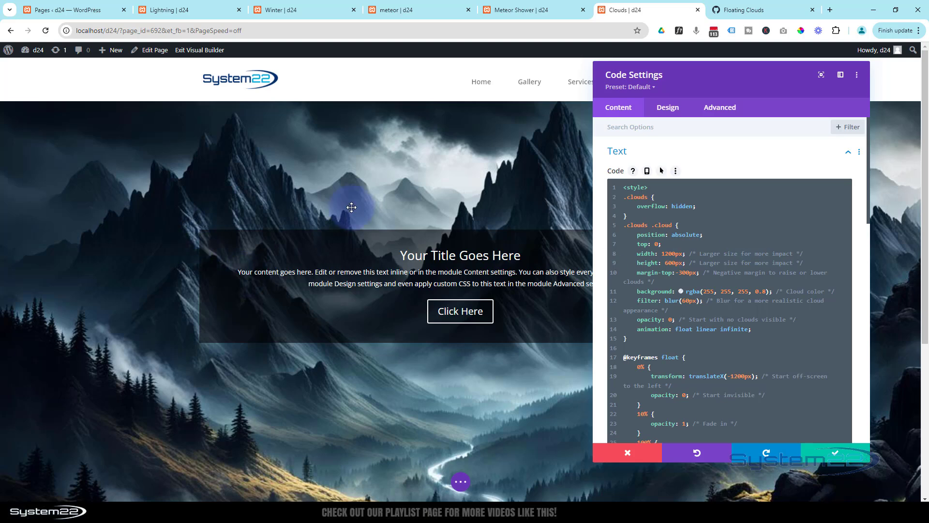
Copy the class name "clouds" from the first style rule, without the dot, and save the Code module.
double_click(627, 199)
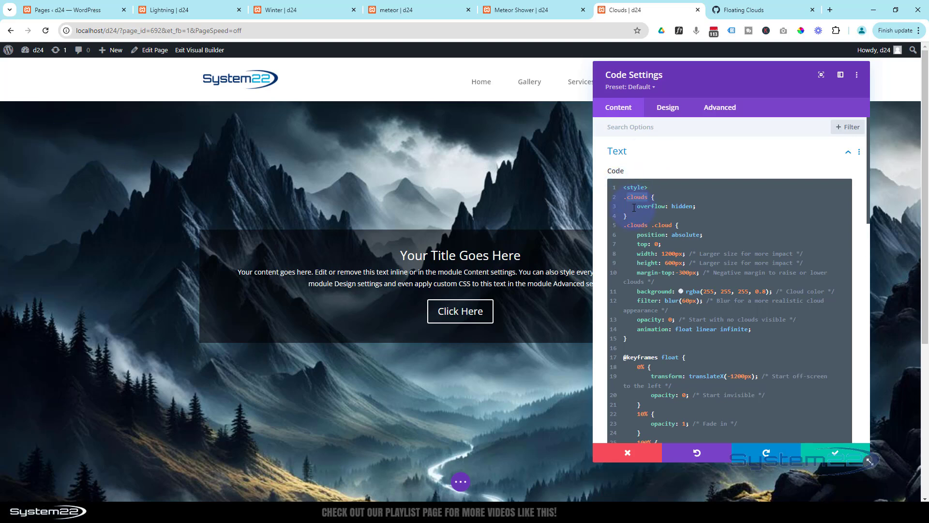
left_click_drag(629, 199, 646, 196)
double_click(629, 197)
key("ctrl+c")
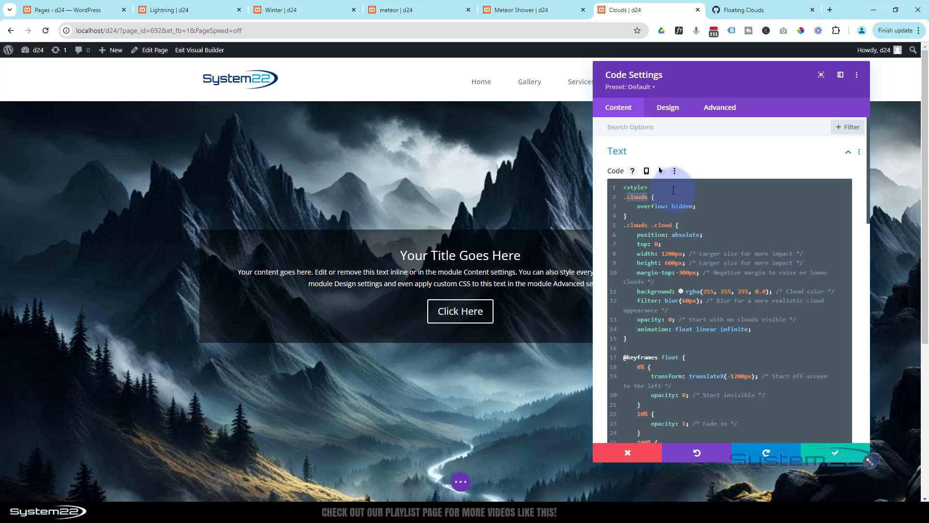
left_click(826, 457)
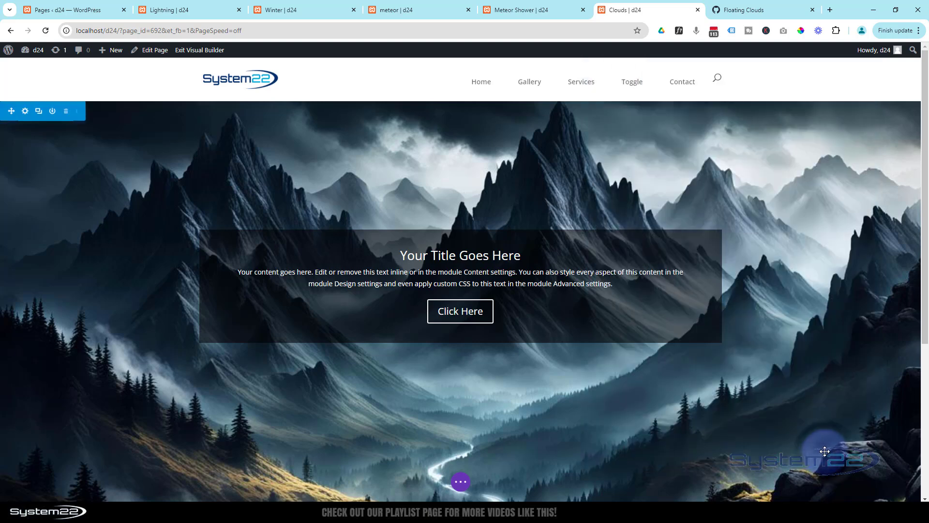
Assign the CSS class "clouds" to the section and save the section settings.
left_click(24, 113)
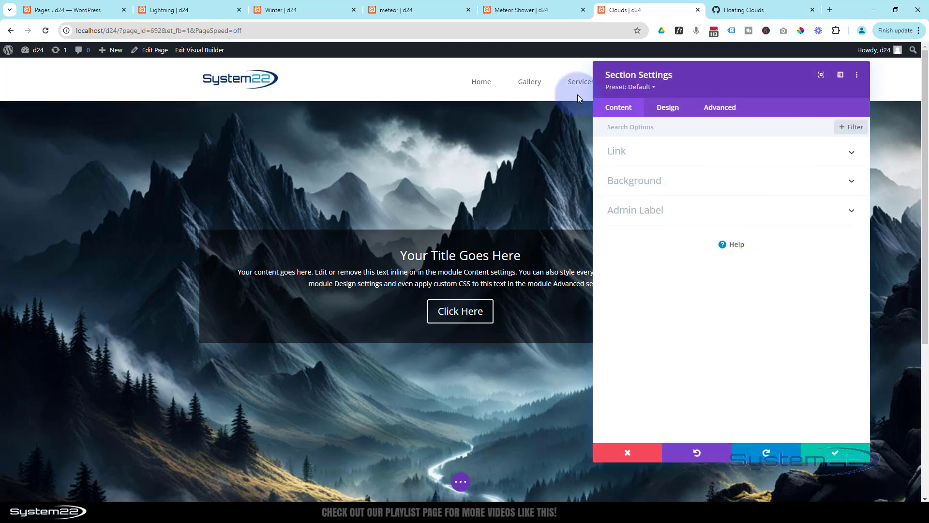
left_click(725, 107)
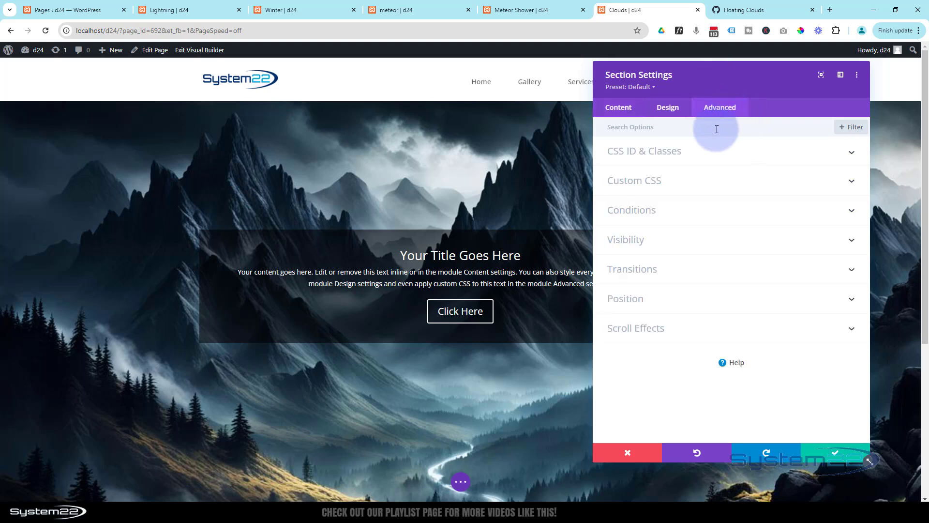
left_click(711, 158)
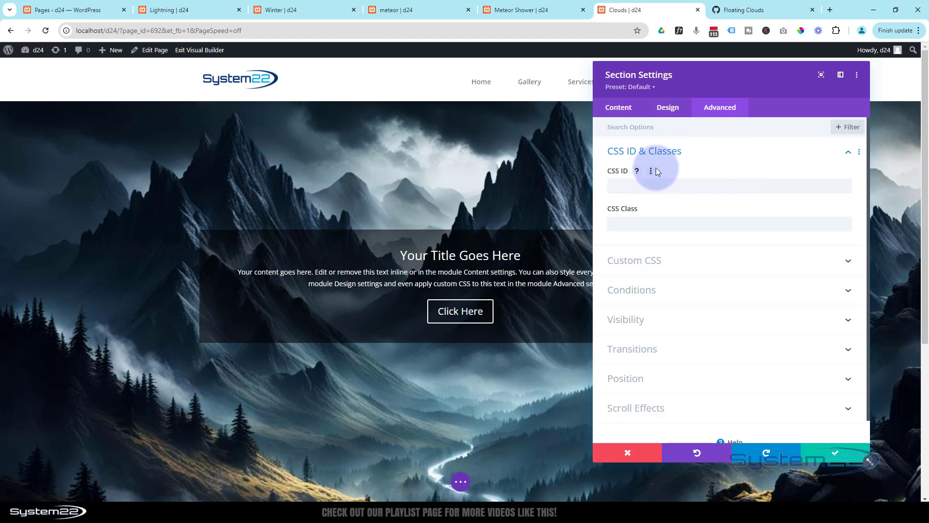
left_click(621, 226)
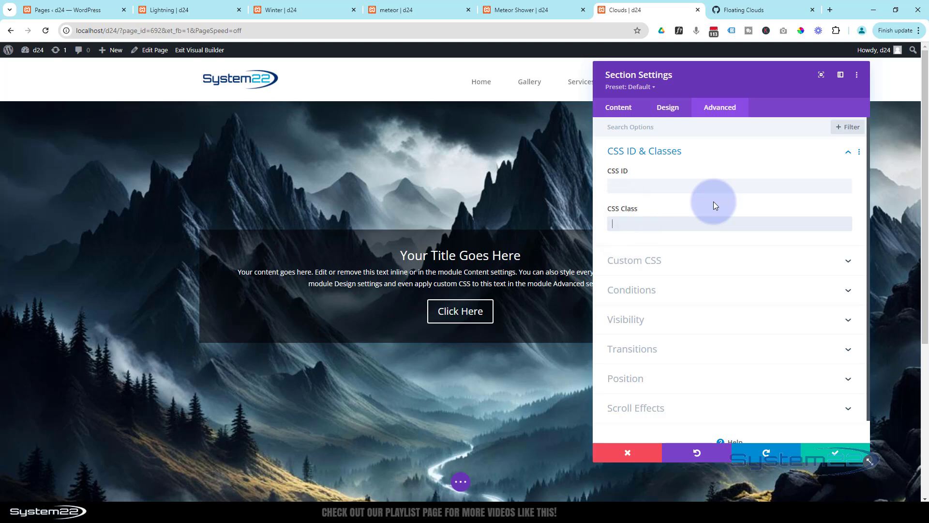
key("ctrl+v")
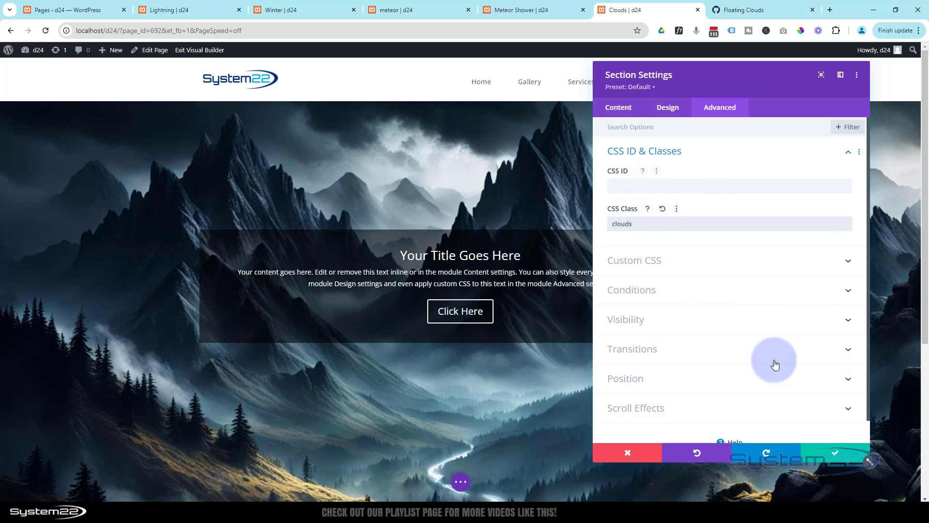
left_click(830, 452)
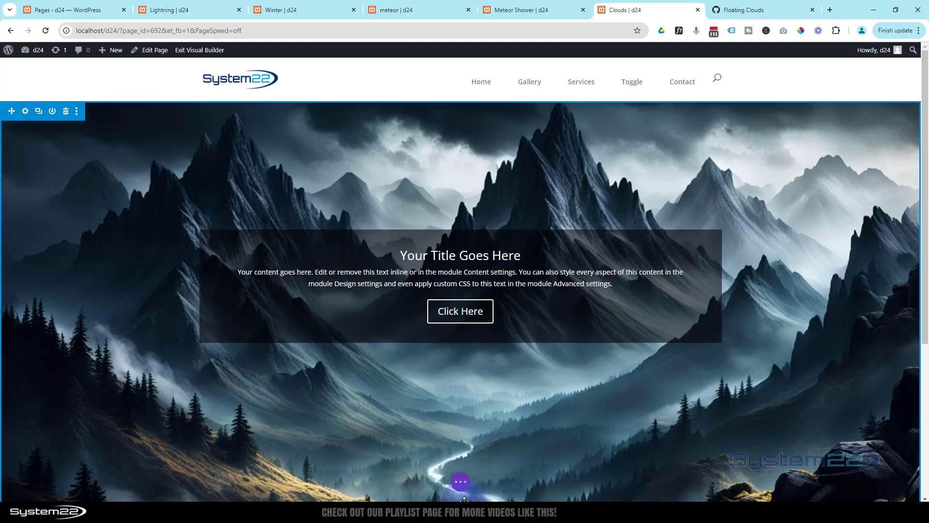
Save the page as a draft and exit the Visual Builder to view the cloud effect on the live page.
left_click(460, 482)
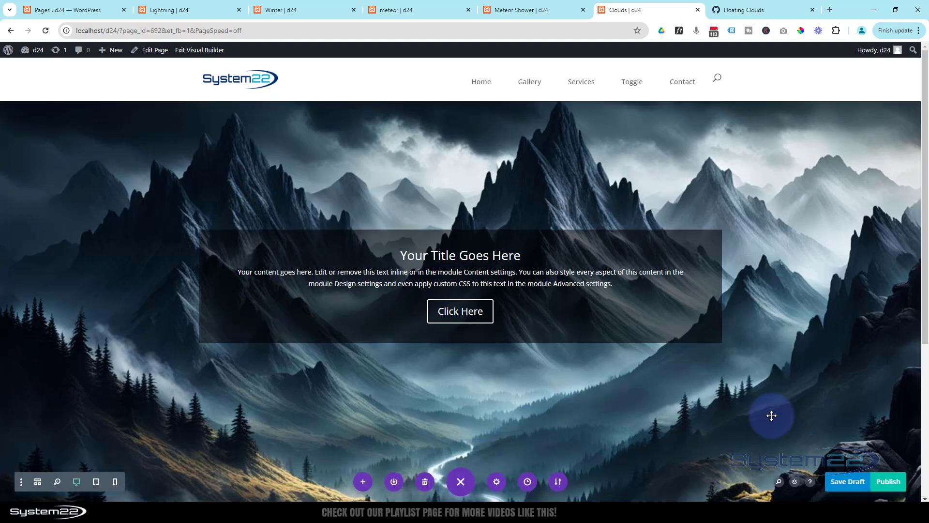
left_click(848, 482)
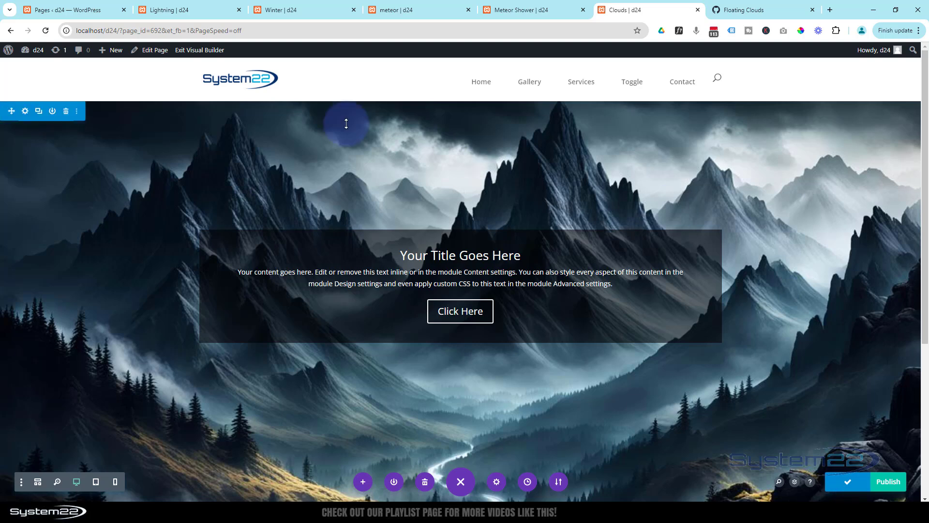
left_click(192, 50)
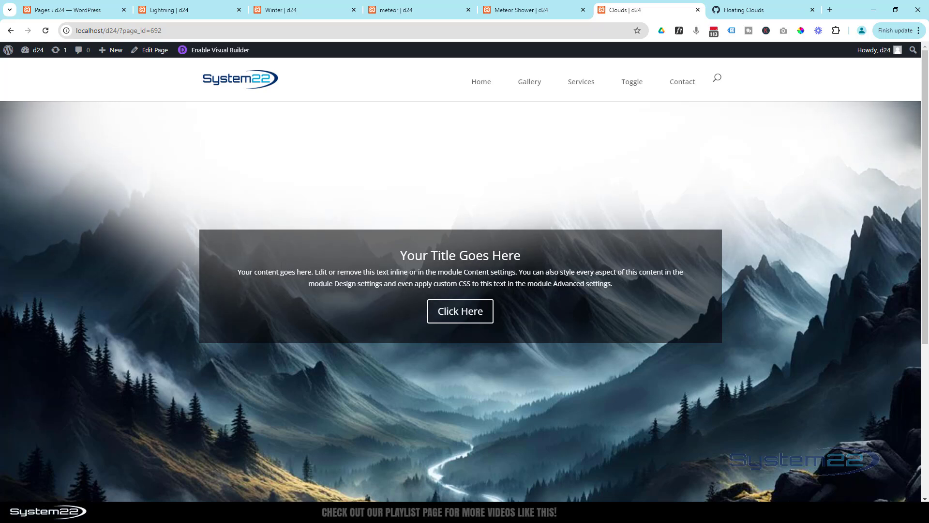
Re-enable the Visual Builder, open the Code module's settings from the wireframe view, and return to the desktop view.
left_click(223, 56)
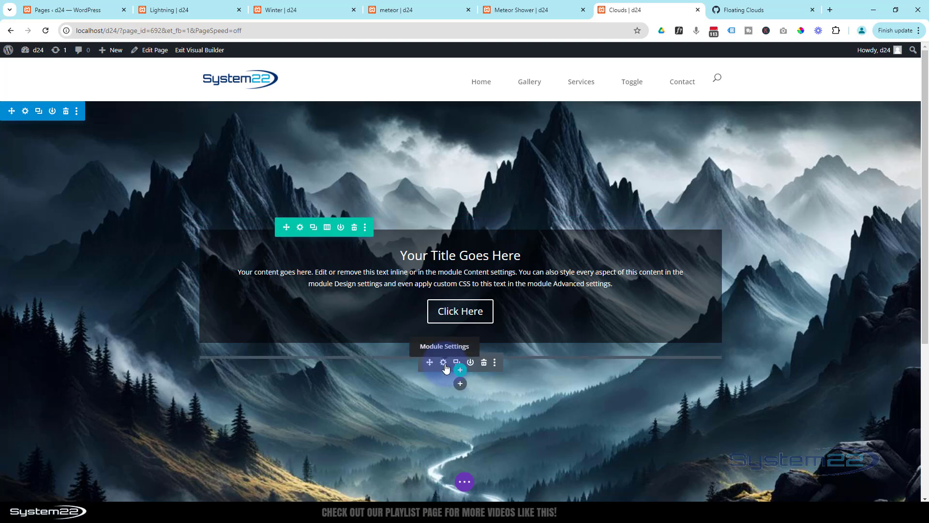
left_click(460, 482)
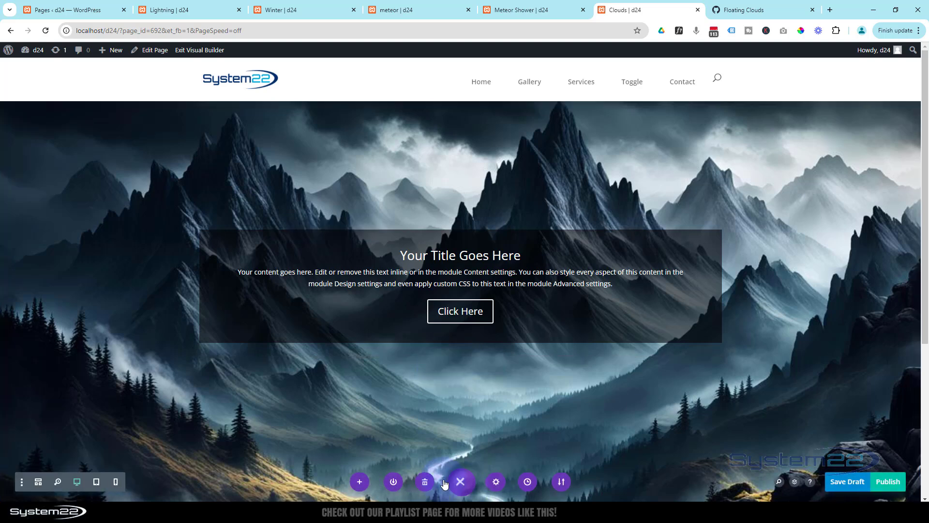
left_click(38, 482)
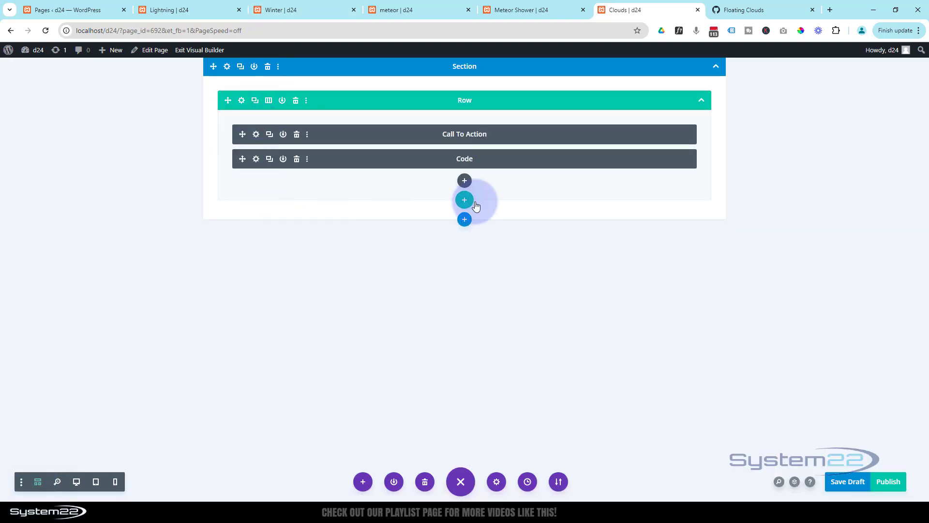
left_click(256, 160)
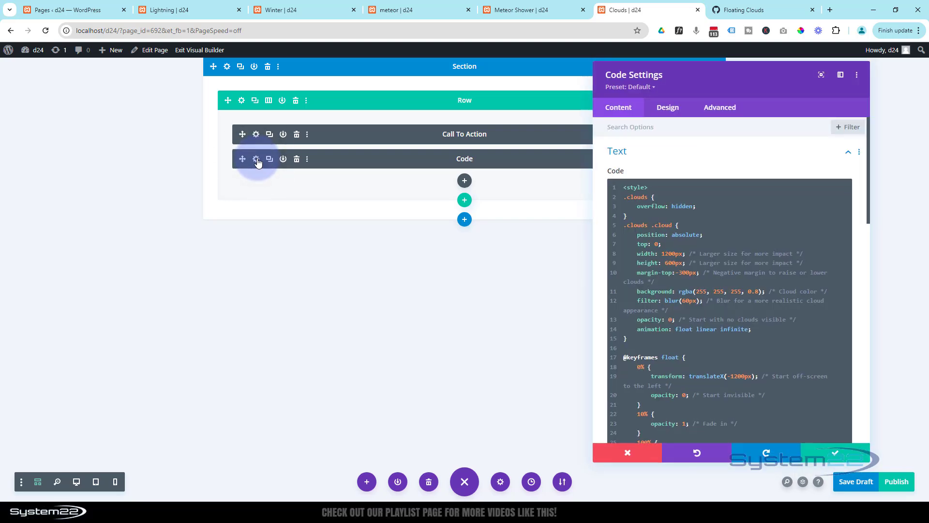
left_click(76, 481)
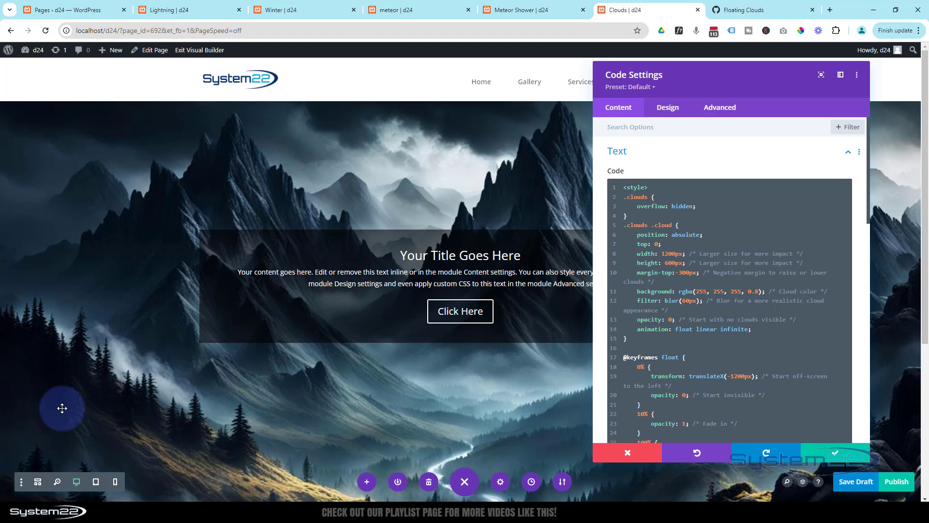
In the .clouds .cloud rule, set the width to 800px, the height to 400px and the margin-top to 0.
left_click(628, 190)
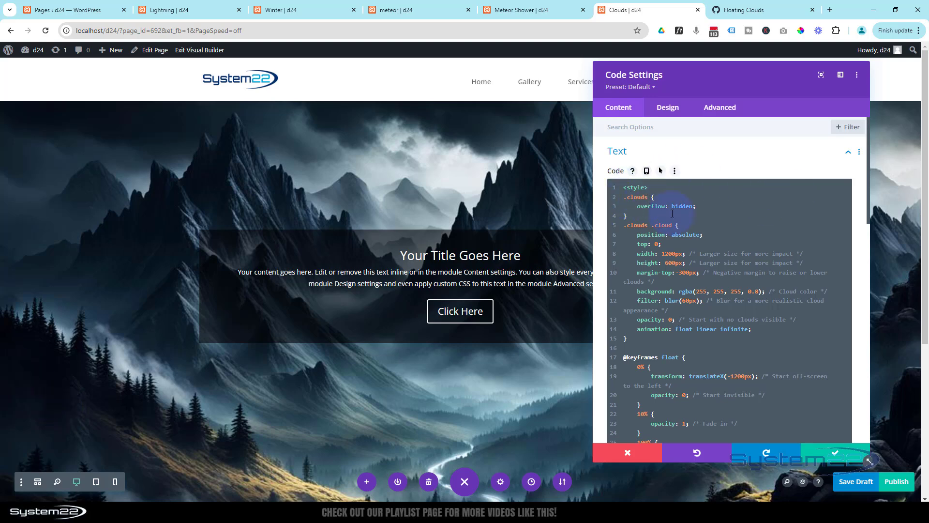
scroll(668, 208, "down", 1)
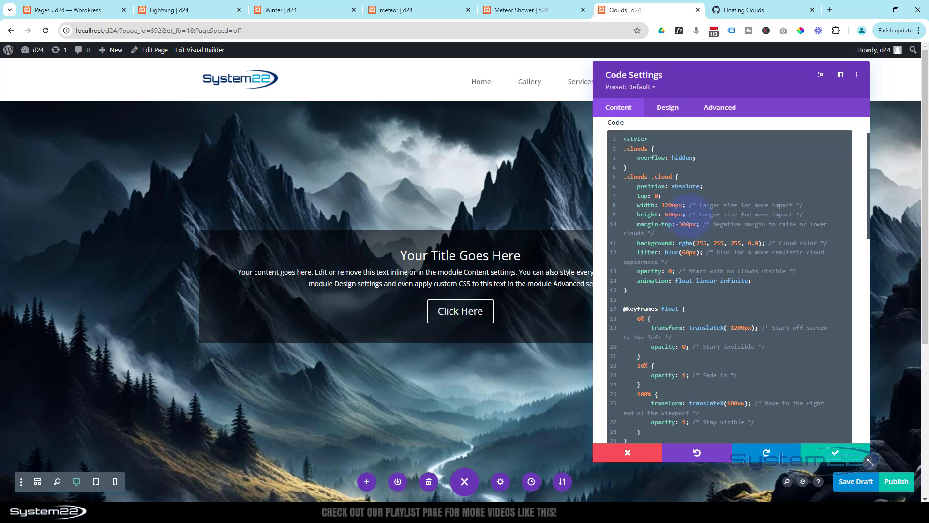
left_click_drag(664, 206, 677, 225)
left_click(670, 203)
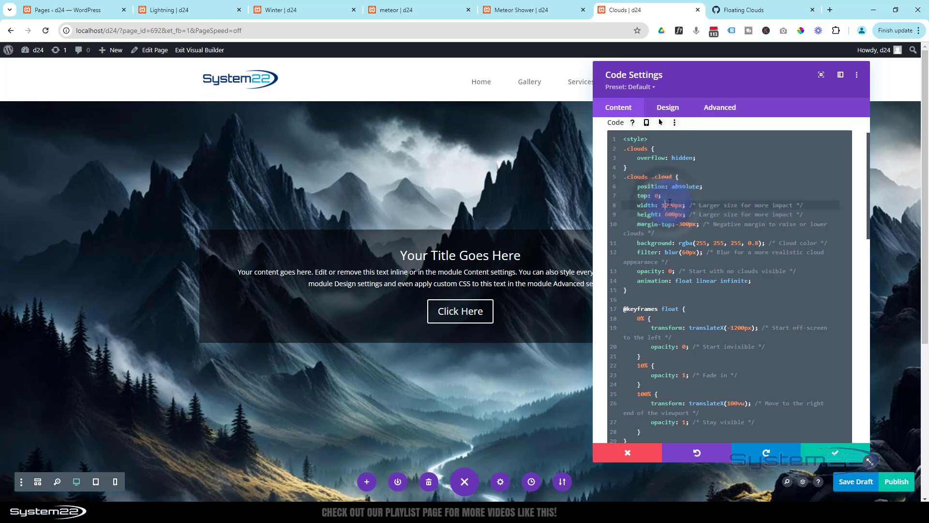
key("BackSpace")
key("BackSpace")
type("8")
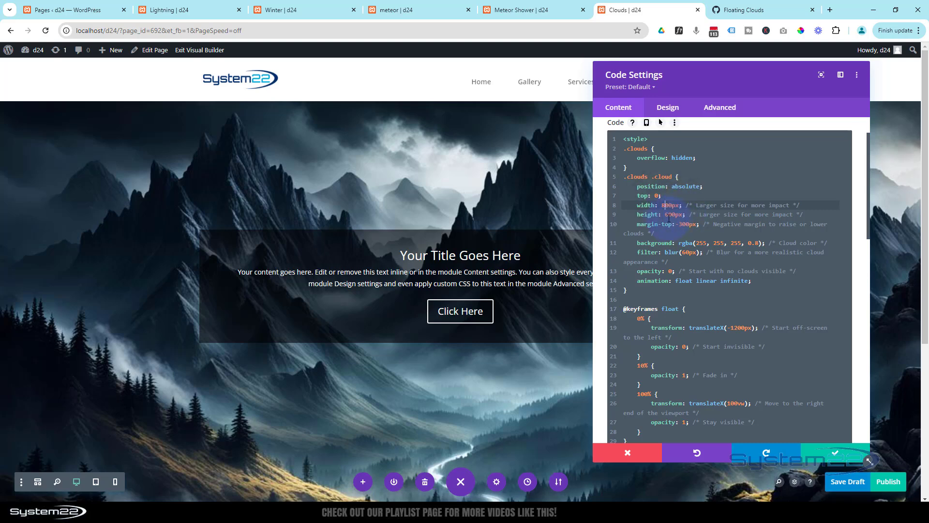
left_click(665, 214)
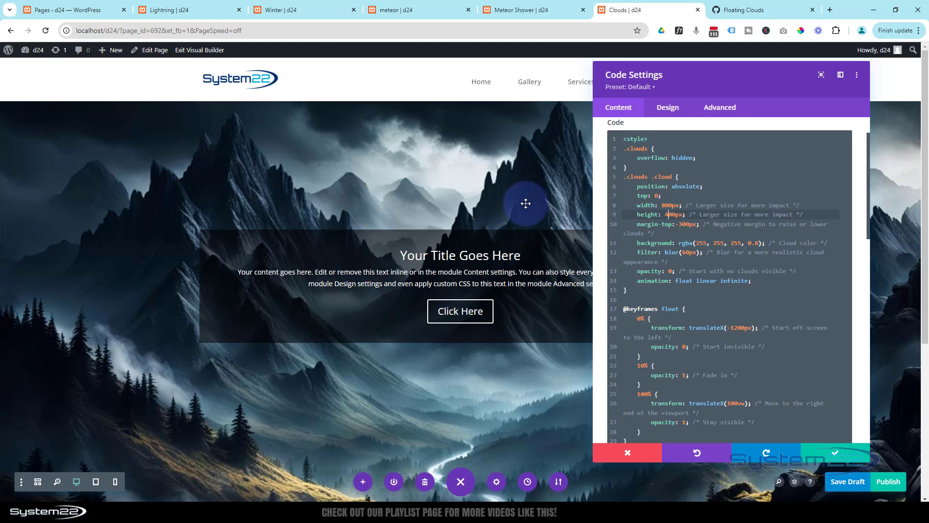
double_click(680, 224)
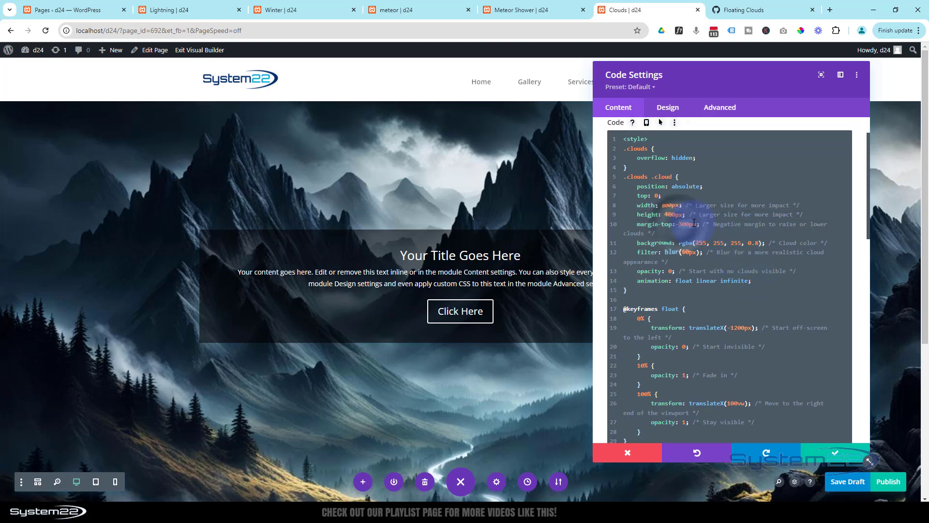
type("0")
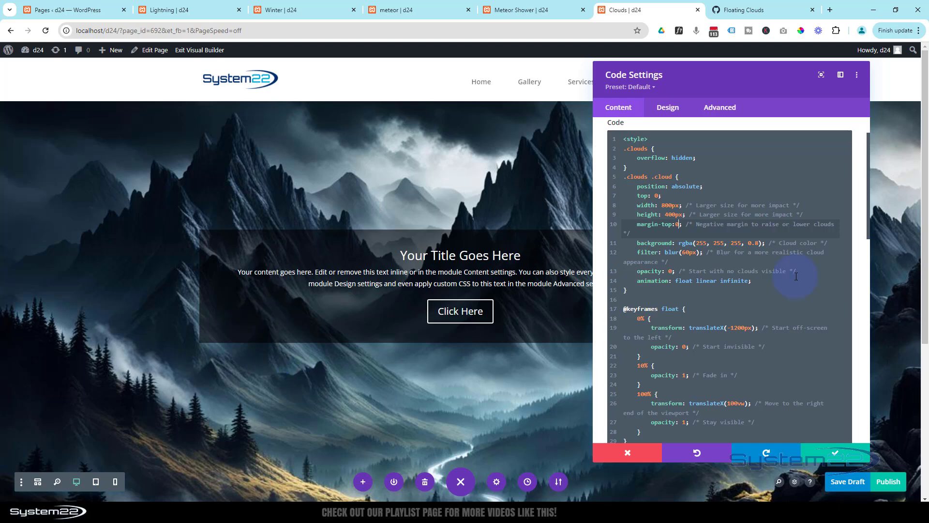
In the script's random cloud width formula, set the value added after the multiplication to 600.
scroll(734, 233, "down", 4)
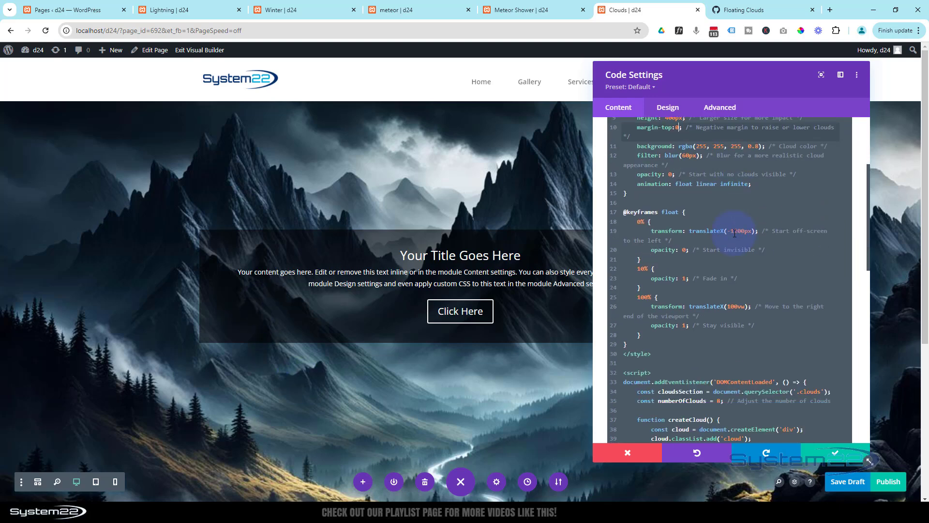
scroll(734, 233, "down", 2)
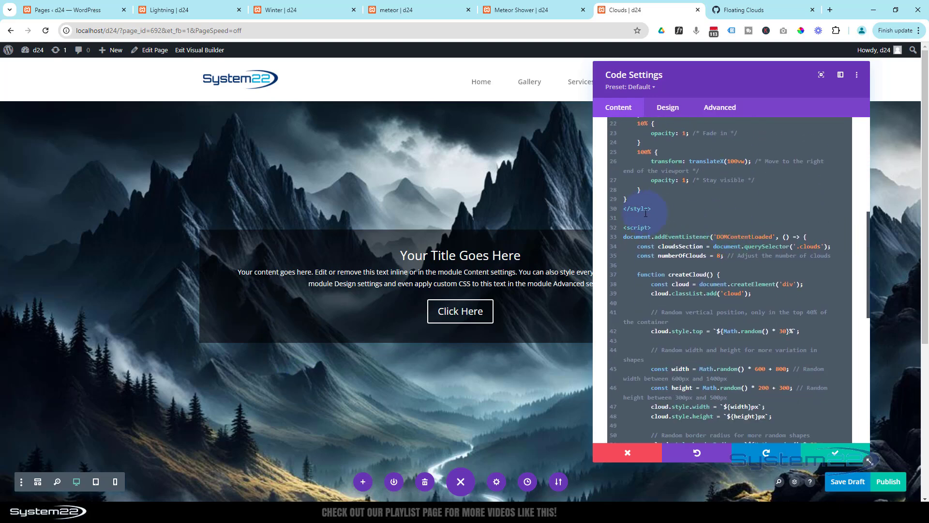
scroll(732, 213, "down", 2)
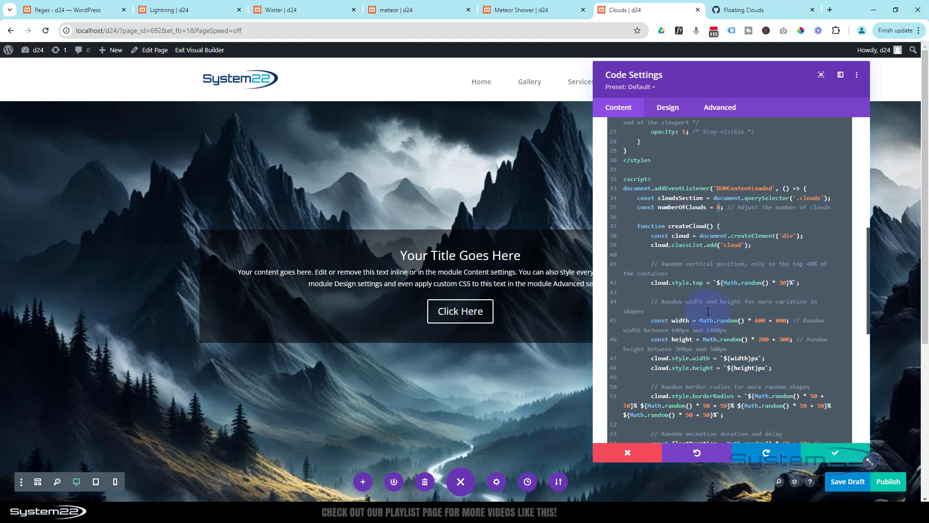
scroll(697, 305, "down", 1)
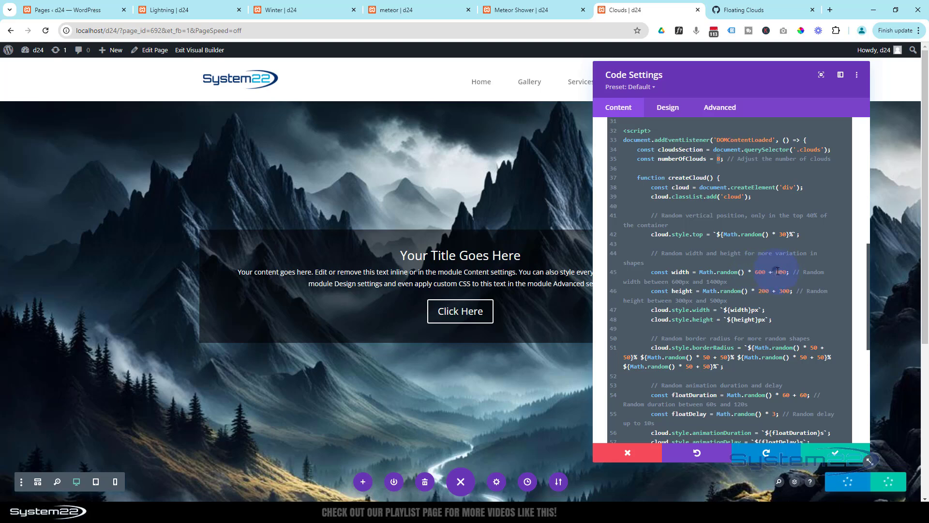
double_click(777, 271)
type("6")
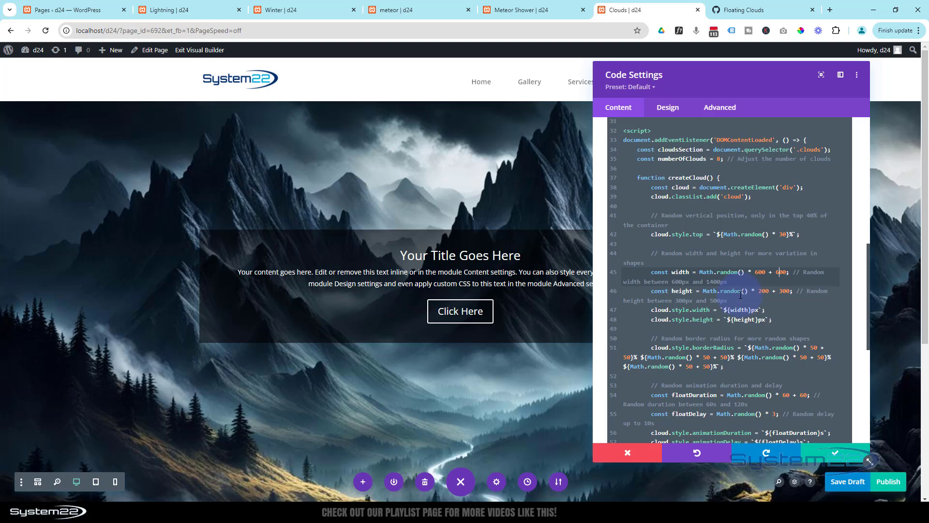
Save the Code module and the page draft, and exit the Visual Builder to view the clouds live.
scroll(741, 294, "down", 3)
scroll(740, 294, "down", 3)
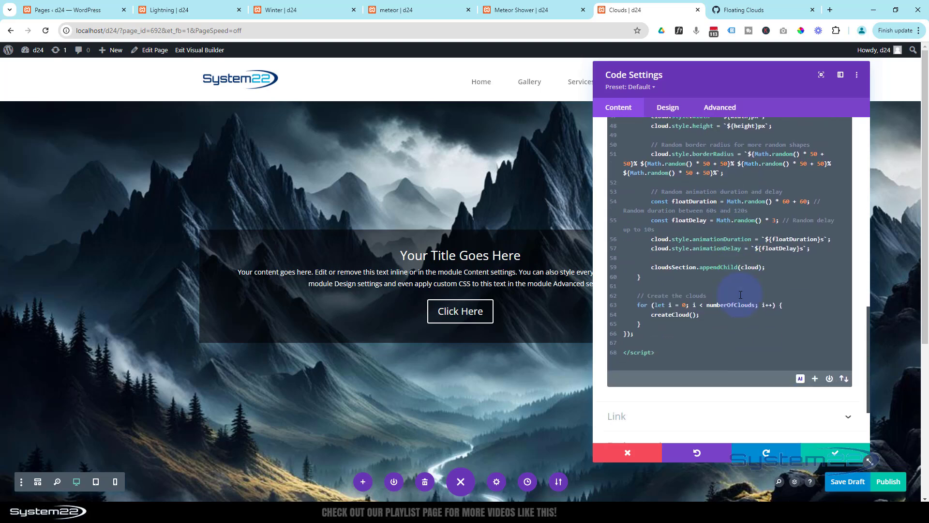
left_click(826, 457)
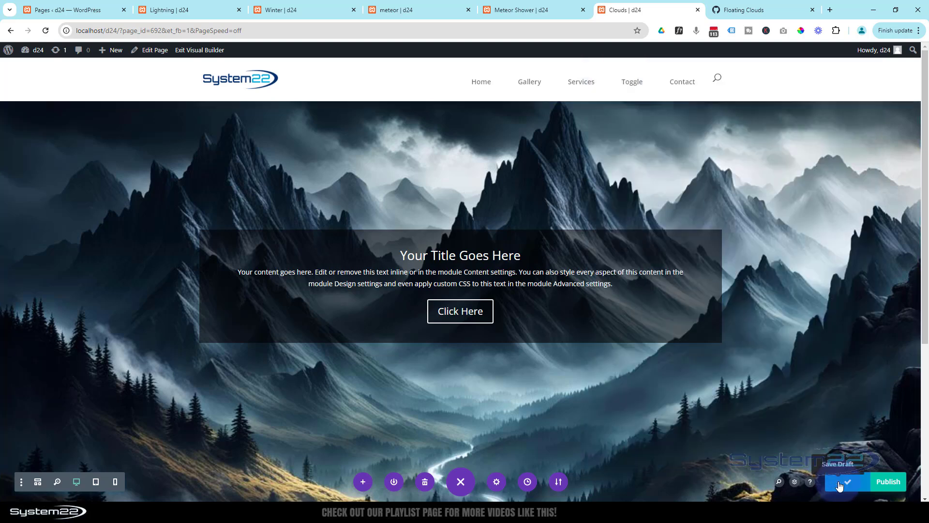
left_click(192, 51)
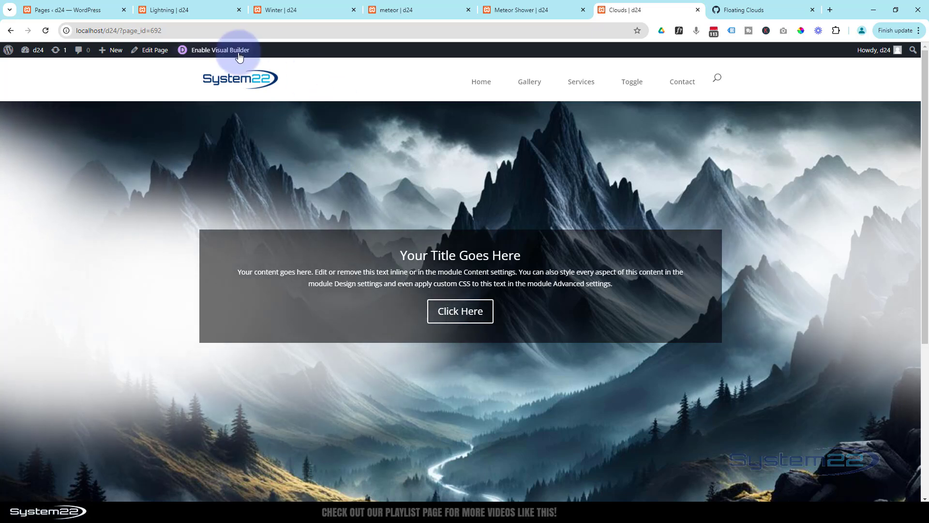
Re-enable the Visual Builder and open the settings of the Code module below the call to action.
left_click(222, 51)
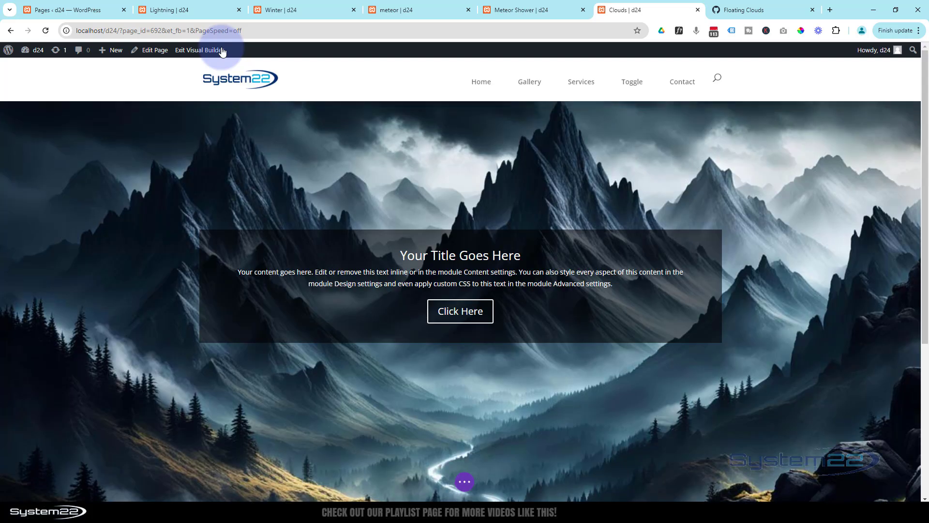
mouse_move(449, 334)
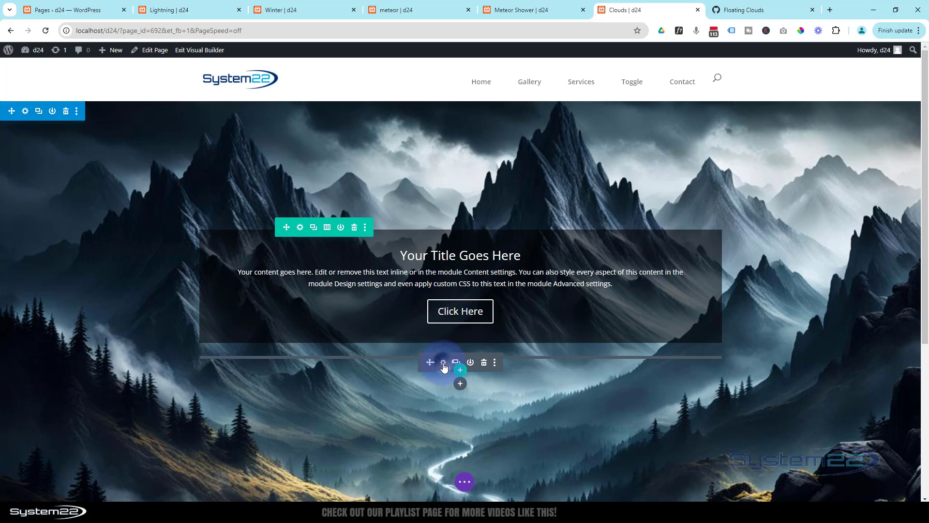
left_click(444, 364)
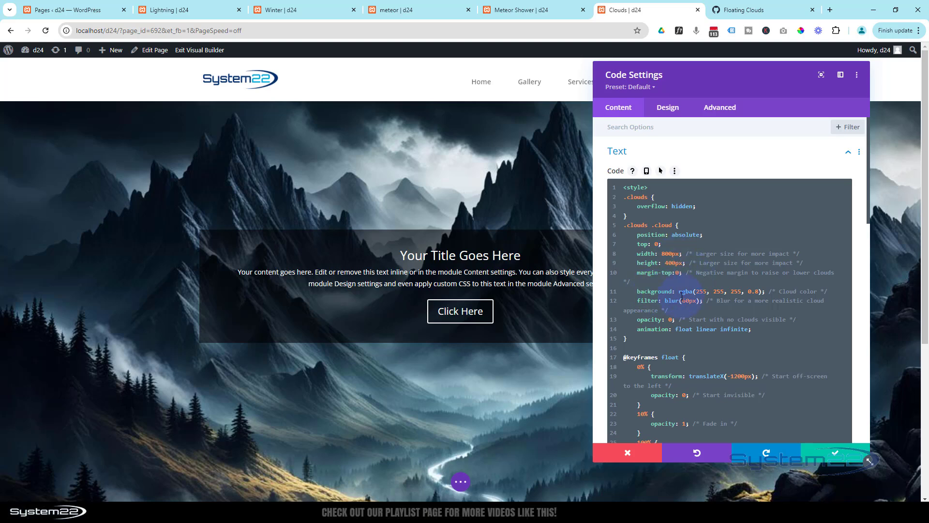
Set the margin-top in the .clouds .cloud rule to -200px.
left_click_drag(703, 319, 742, 293)
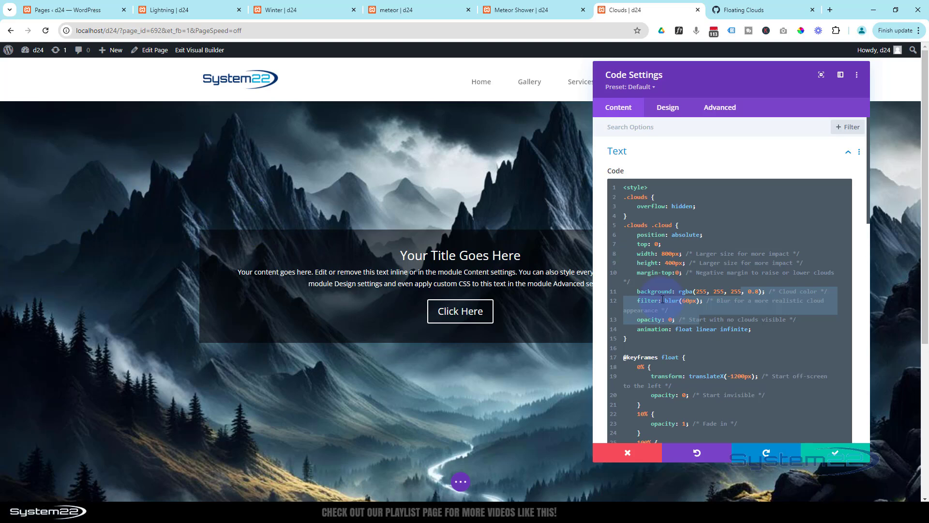
left_click(684, 300)
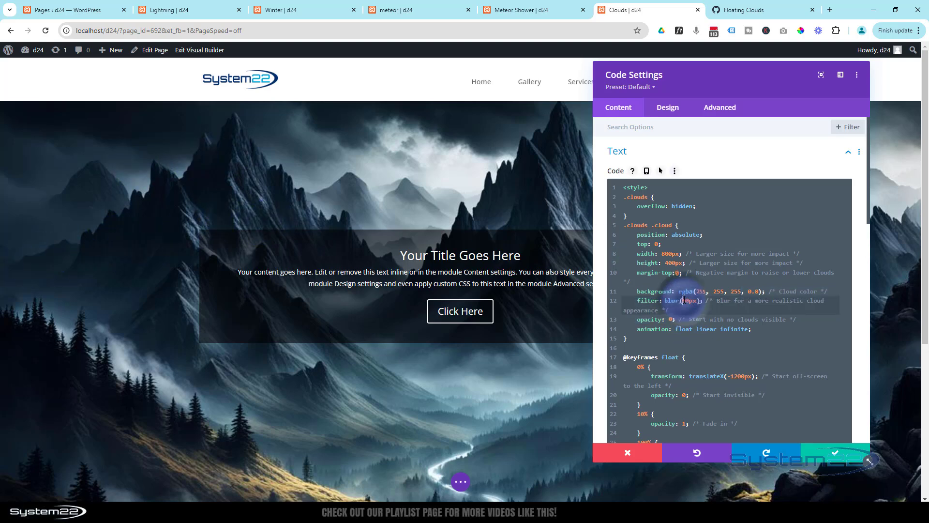
left_click(678, 271)
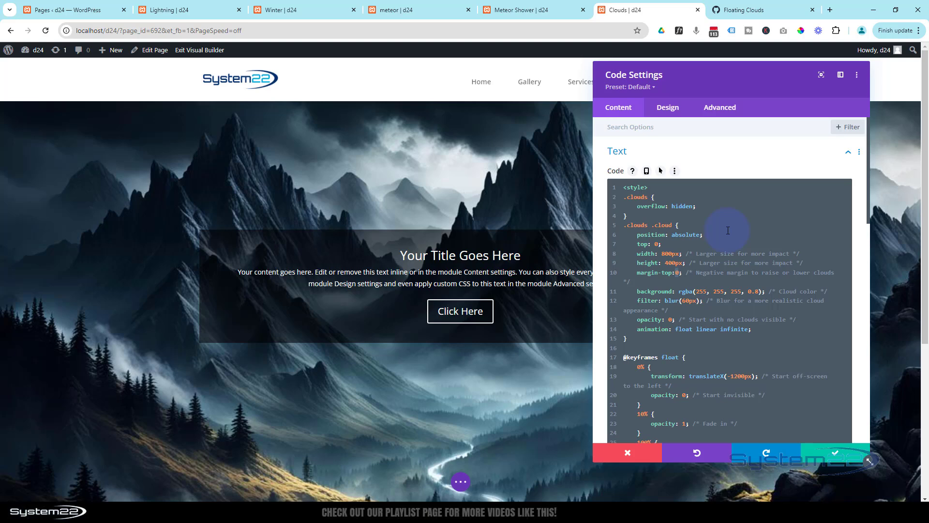
type("-200")
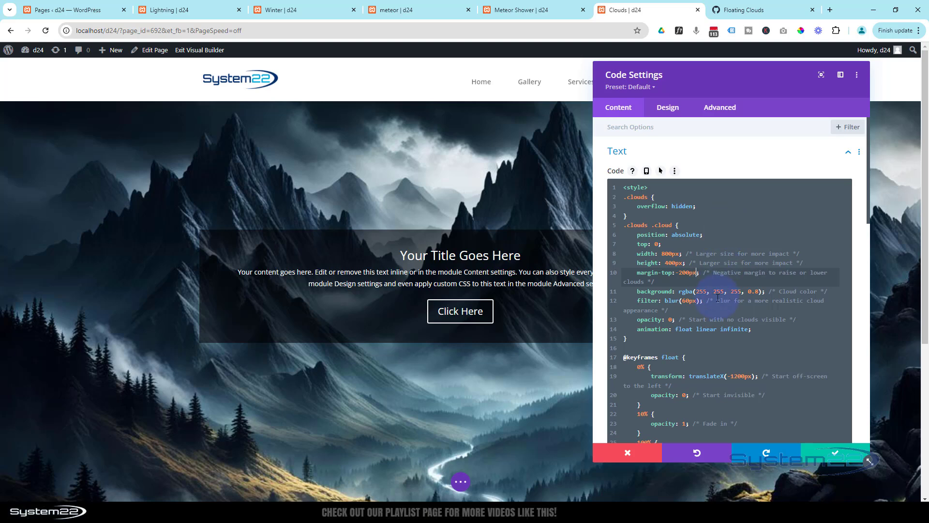
Set numberOfClouds to 12 in the script and change the random width formula to Math.random() * 600 + 800.
scroll(717, 298, "down", 2)
scroll(718, 297, "down", 3)
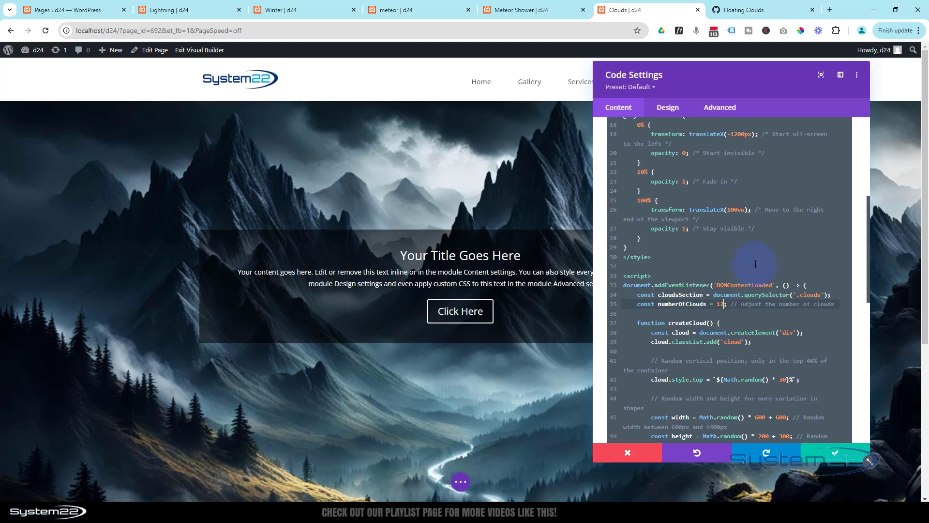
scroll(755, 264, "down", 3)
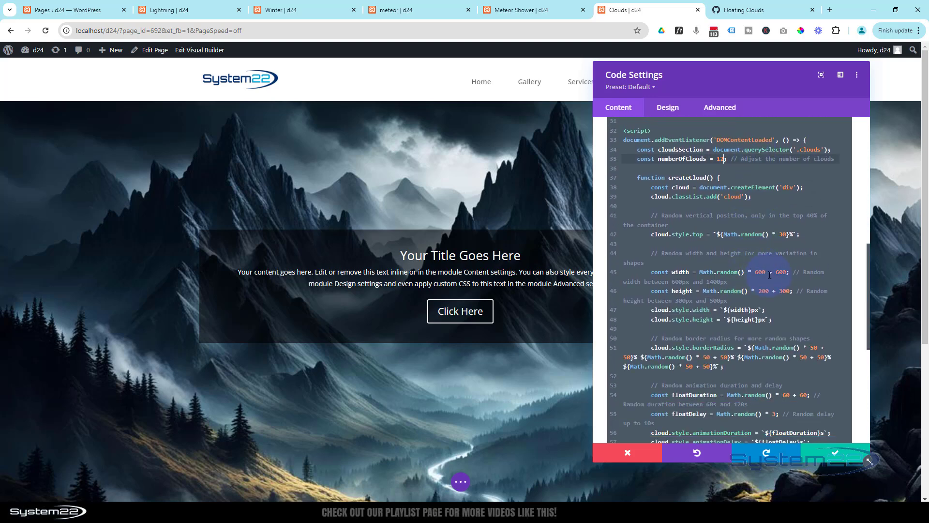
double_click(780, 272)
type("600 + 8")
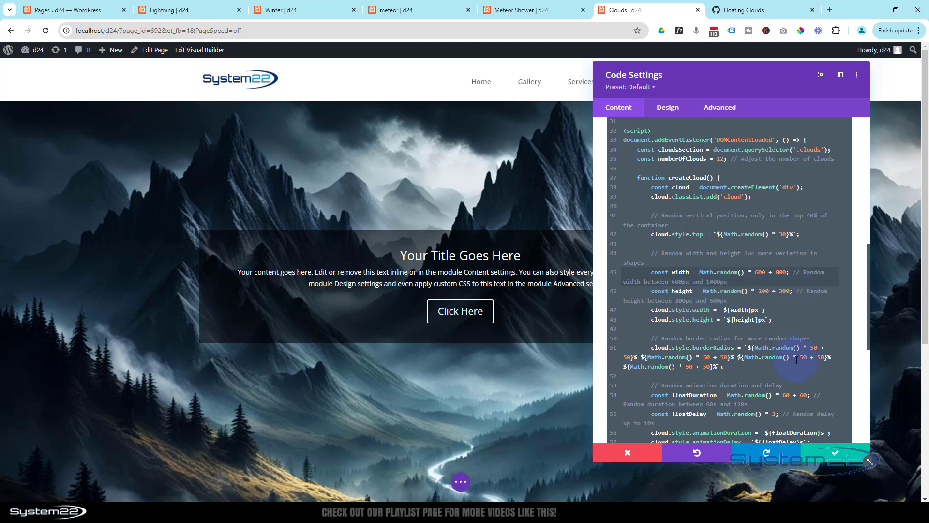
Save the adjusted cloud code and the page draft, and leave the Visual Builder to check the result live.
scroll(786, 367, "down", 1)
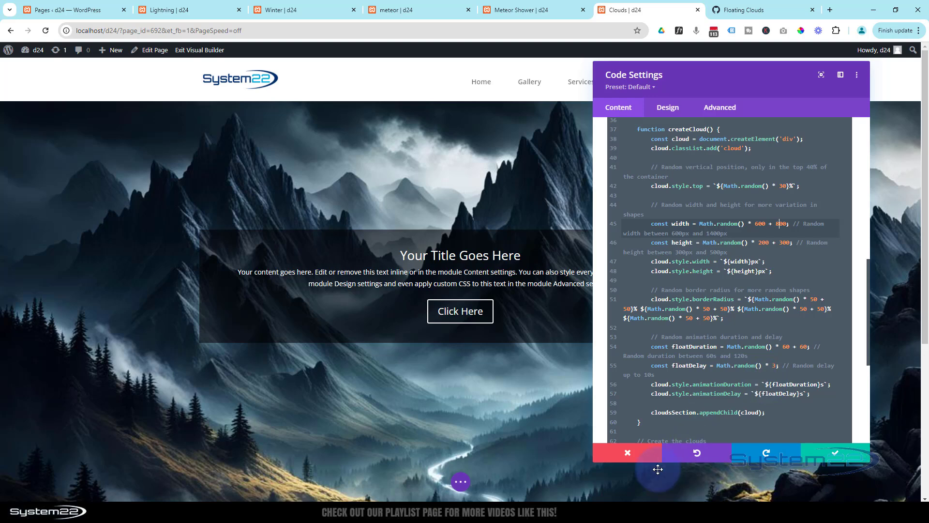
left_click(836, 454)
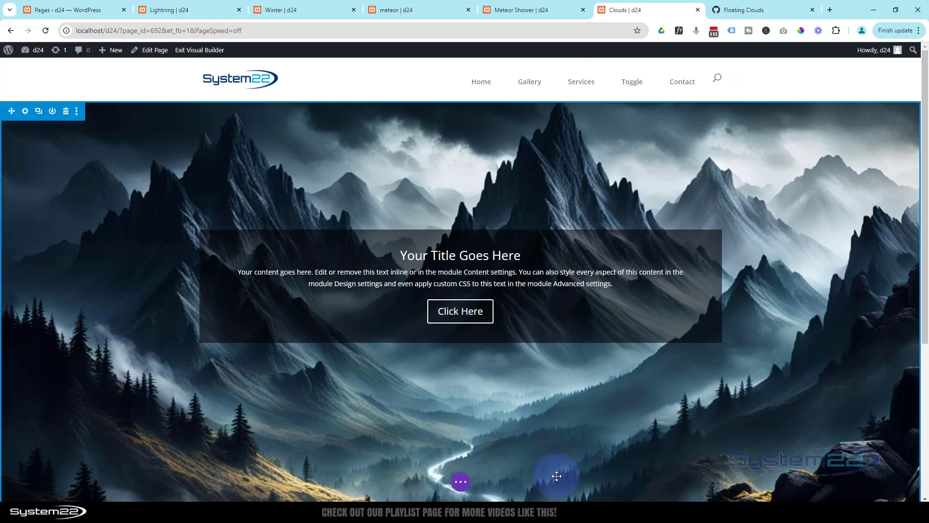
left_click(461, 482)
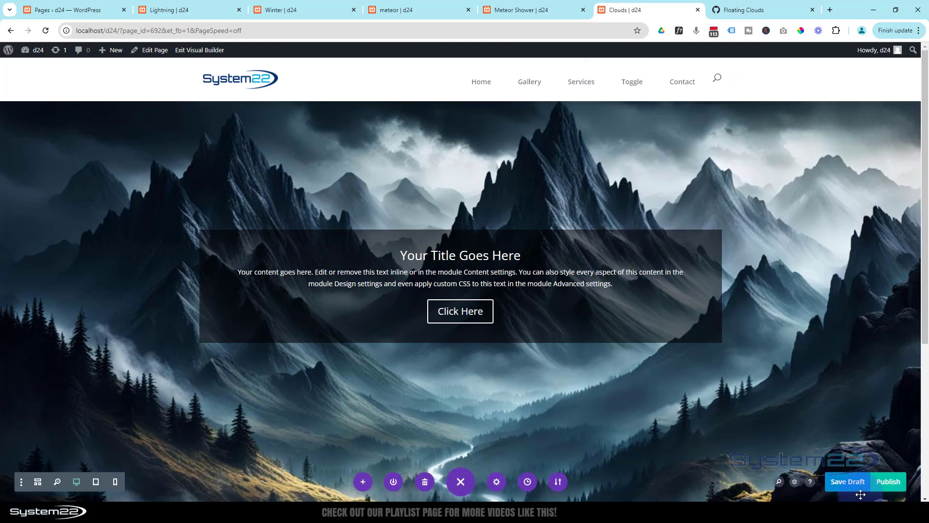
left_click(849, 484)
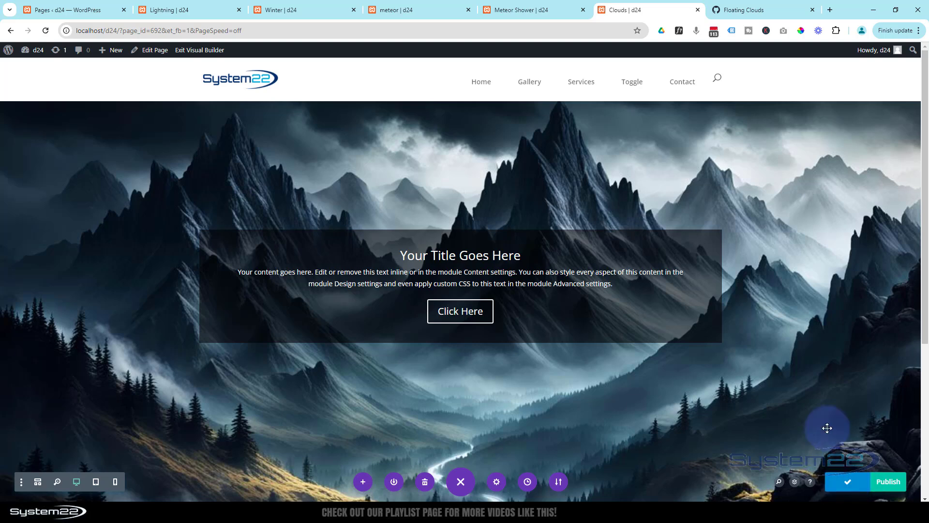
left_click(208, 49)
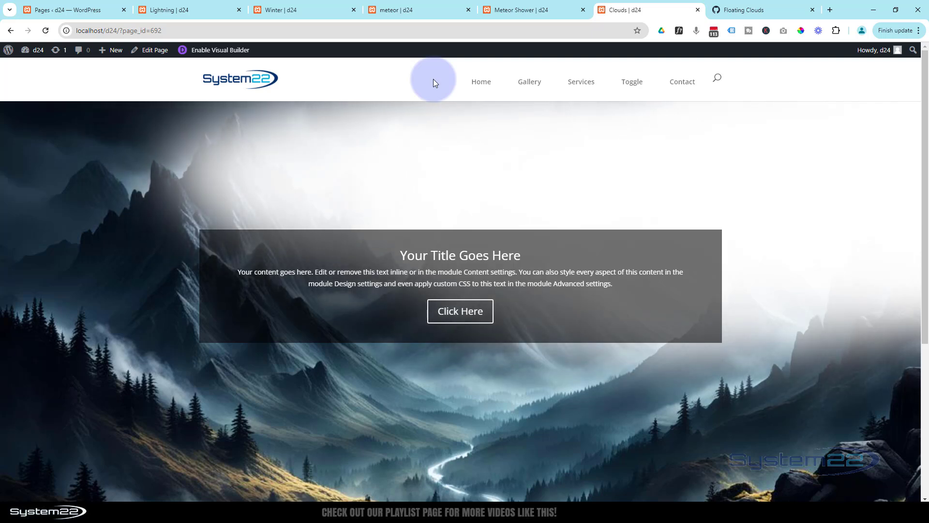
Switch to the Floating Clouds gist, select its web address and look through the source code.
left_click(741, 9)
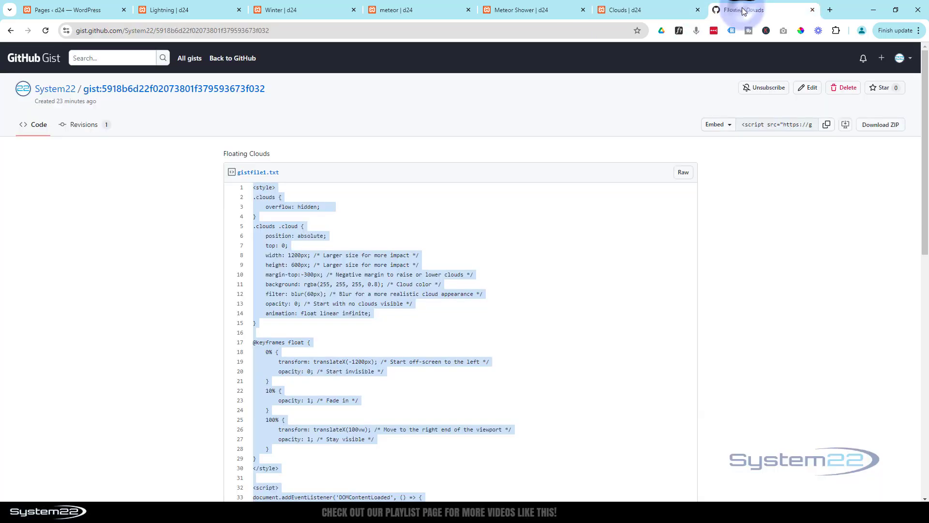
left_click(564, 312)
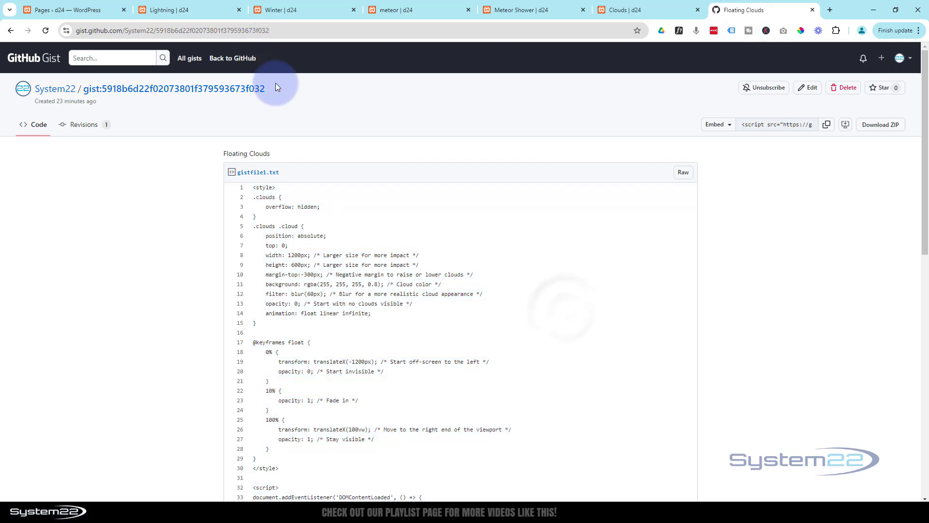
left_click(279, 31)
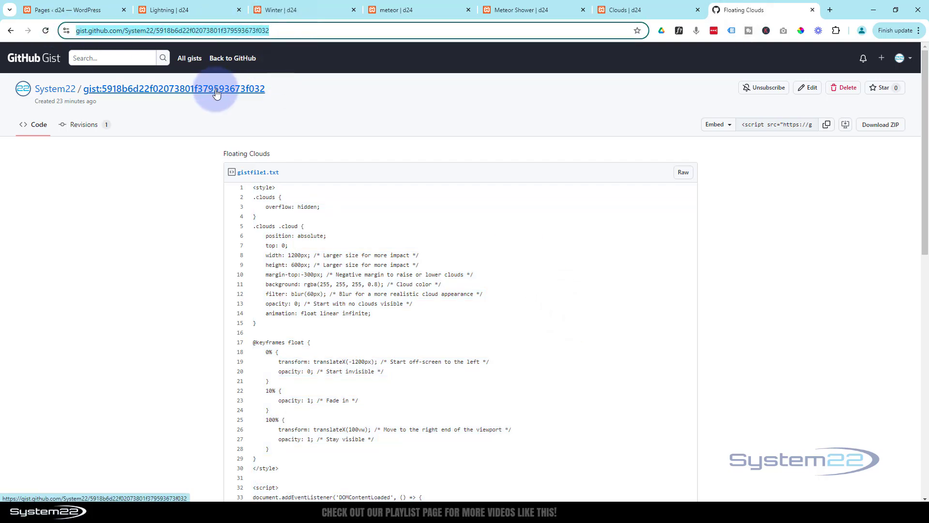
scroll(449, 309, "down", 5)
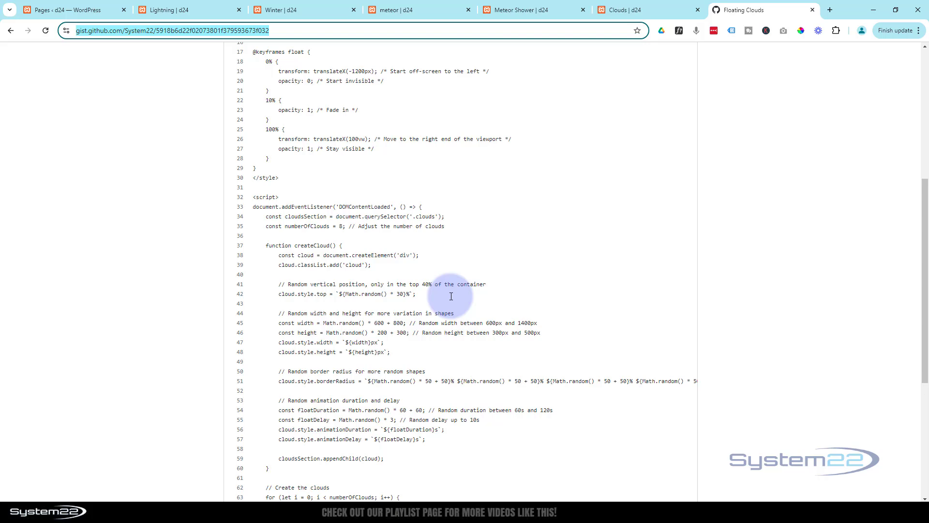
scroll(451, 295, "up", 5)
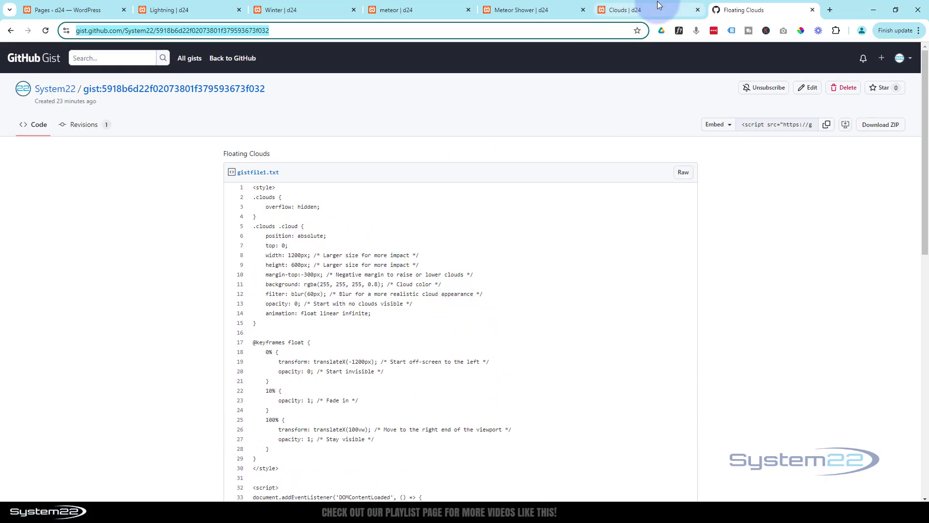
Review the live Clouds page alongside the Meteor Shower, meteor, Winter and Lightning pages, and return to the Clouds page.
left_click(655, 5)
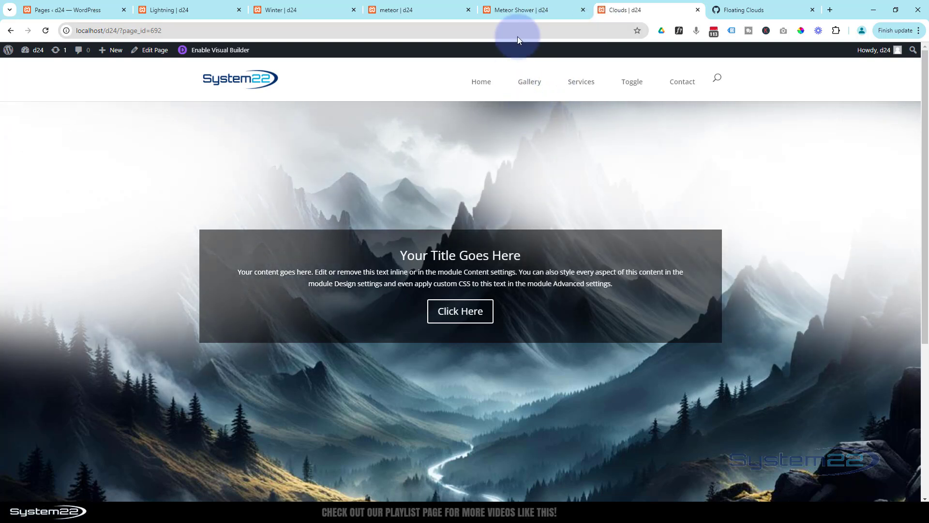
left_click(523, 7)
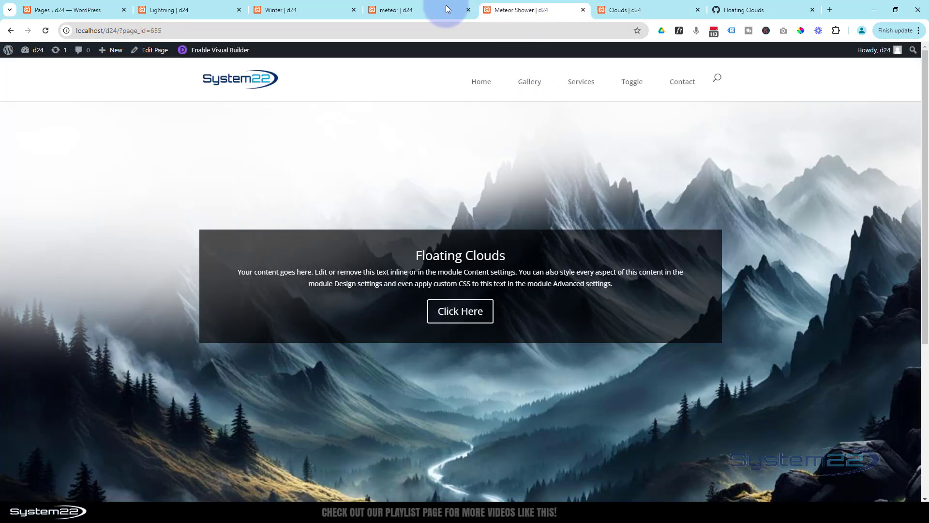
left_click(446, 9)
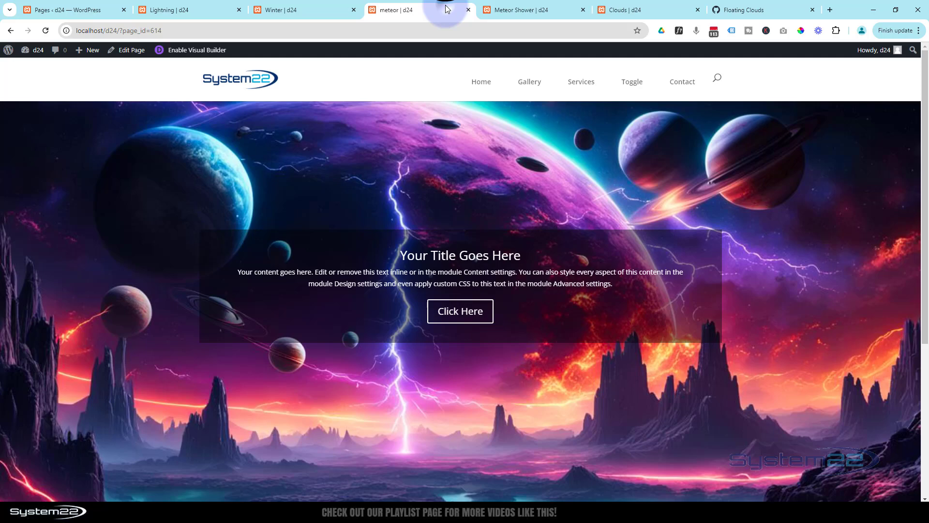
left_click(312, 7)
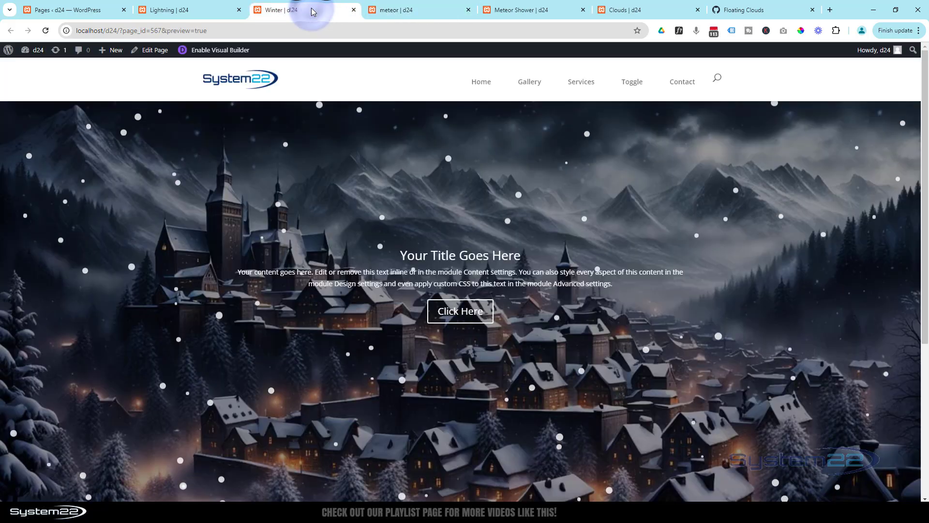
left_click(202, 8)
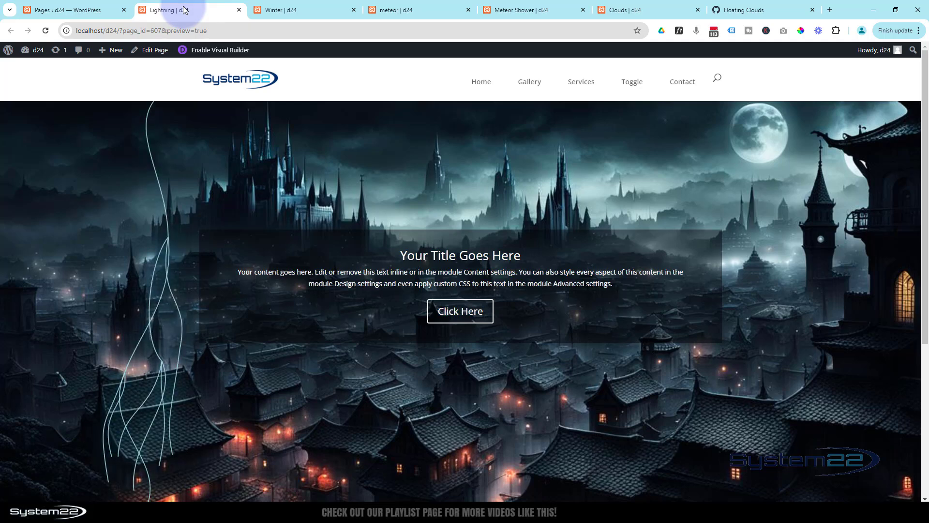
left_click(625, 10)
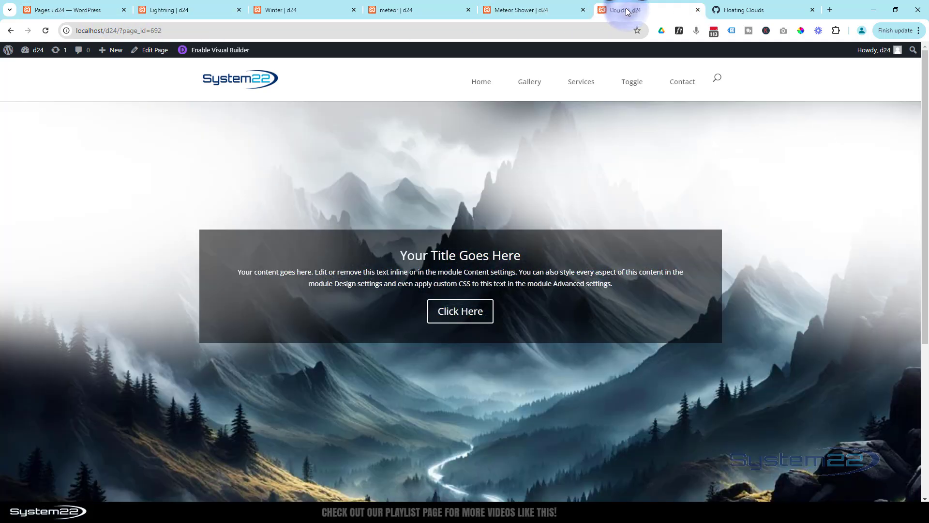